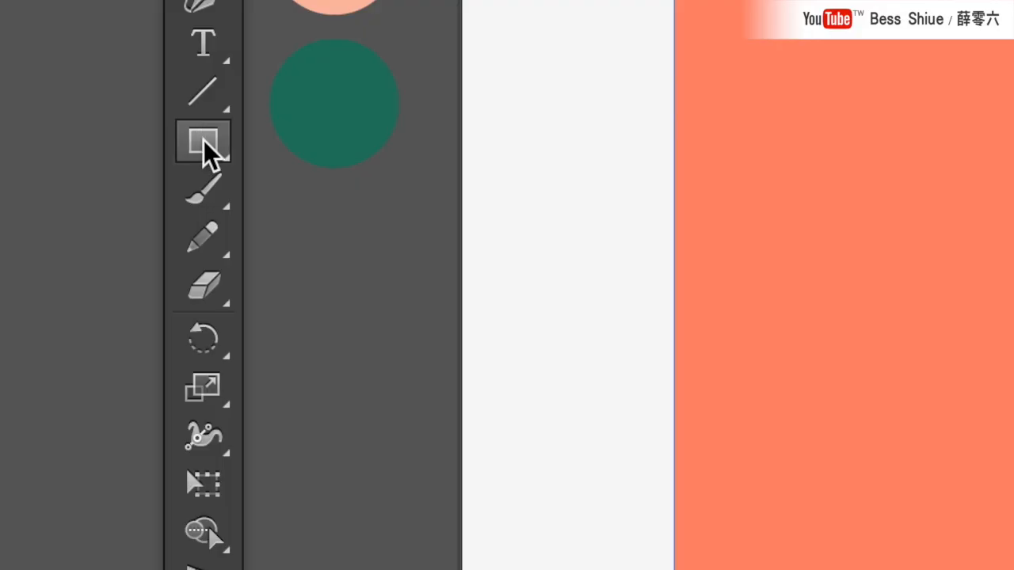
Draw a small rectangle inside the large orange rectangle and cut it out of the orange shape with Pathfinder Exclude
drag(204, 142, 463, 253)
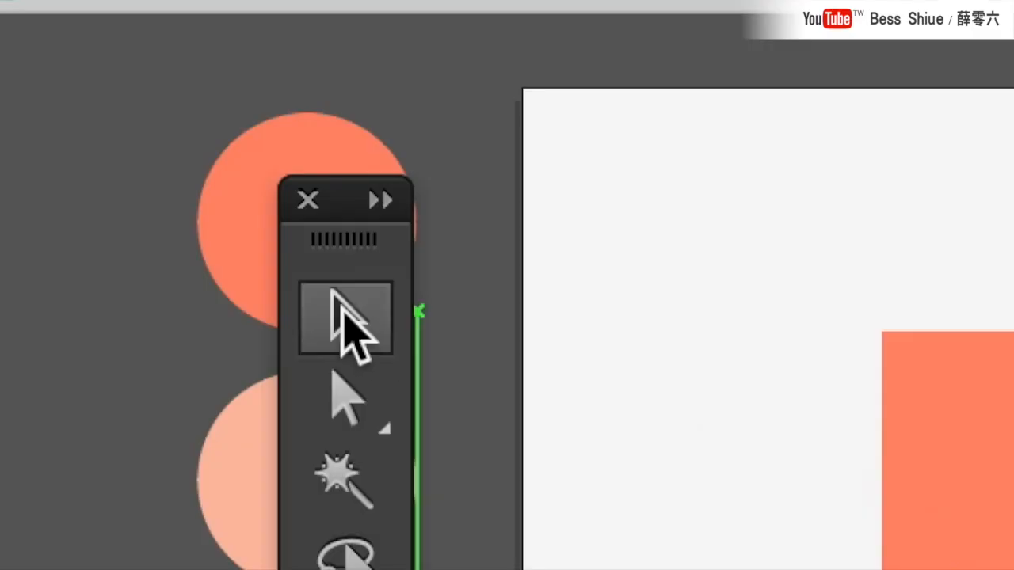
click(344, 310)
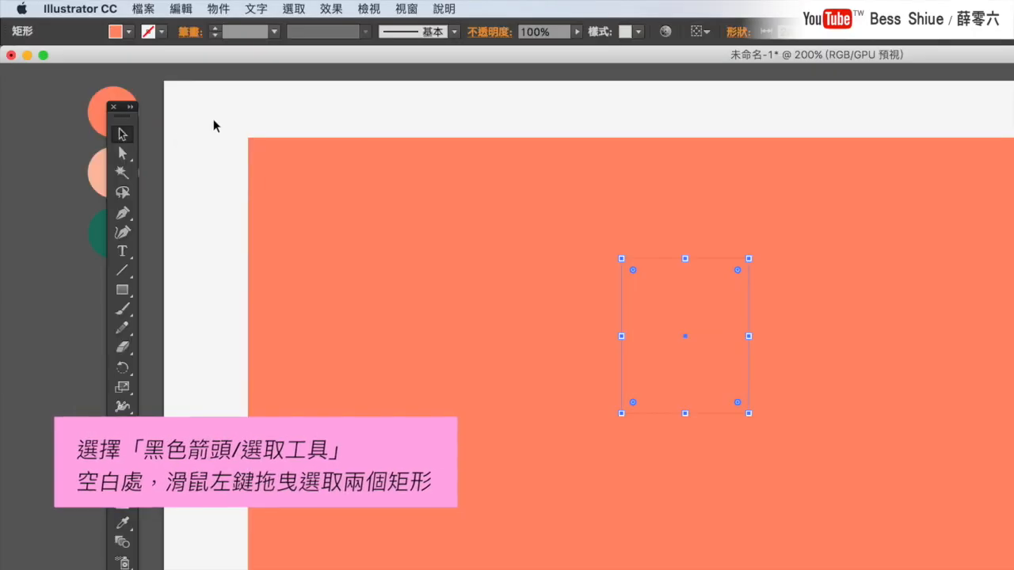
drag(213, 119, 834, 430)
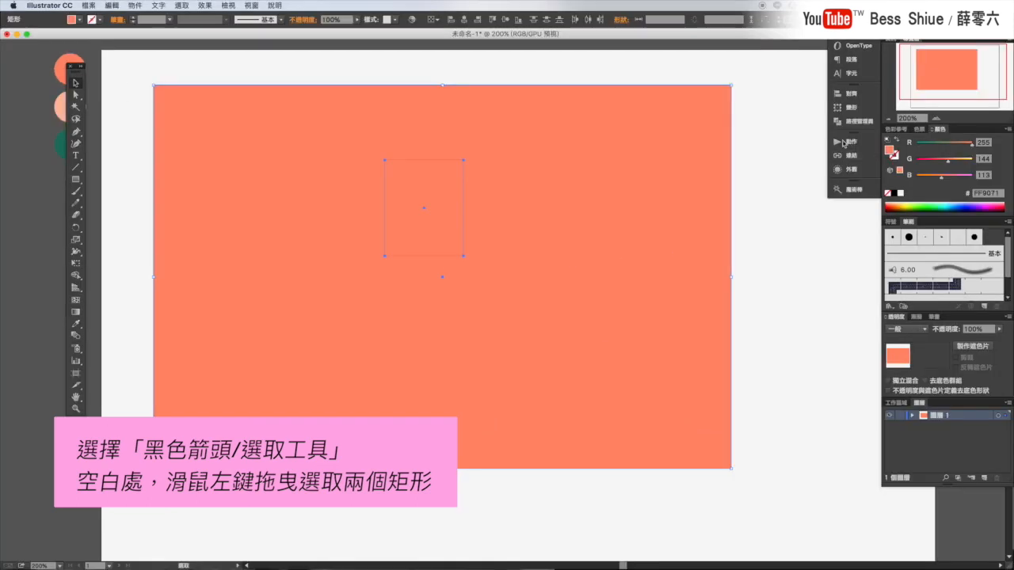
click(854, 121)
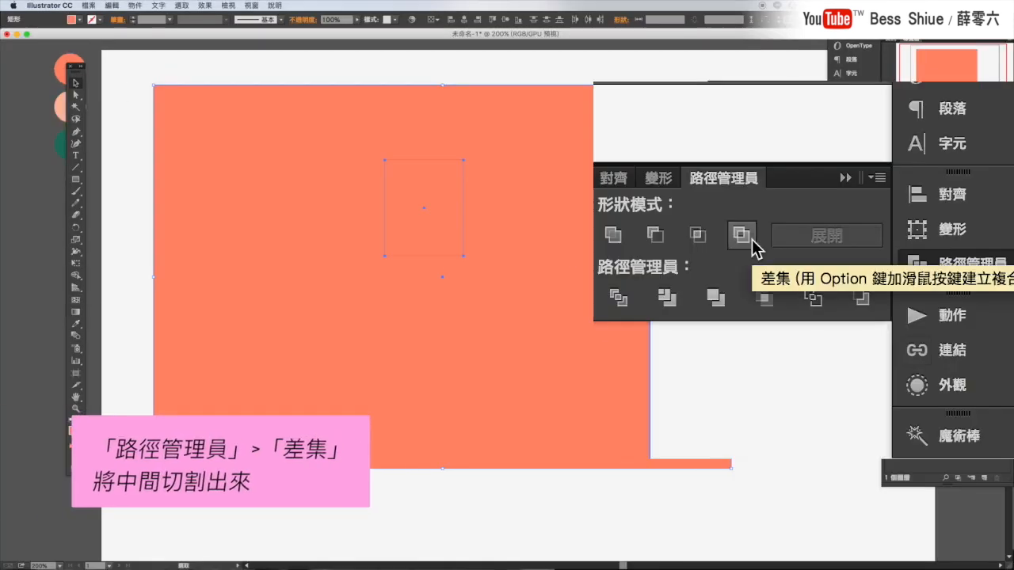
click(767, 110)
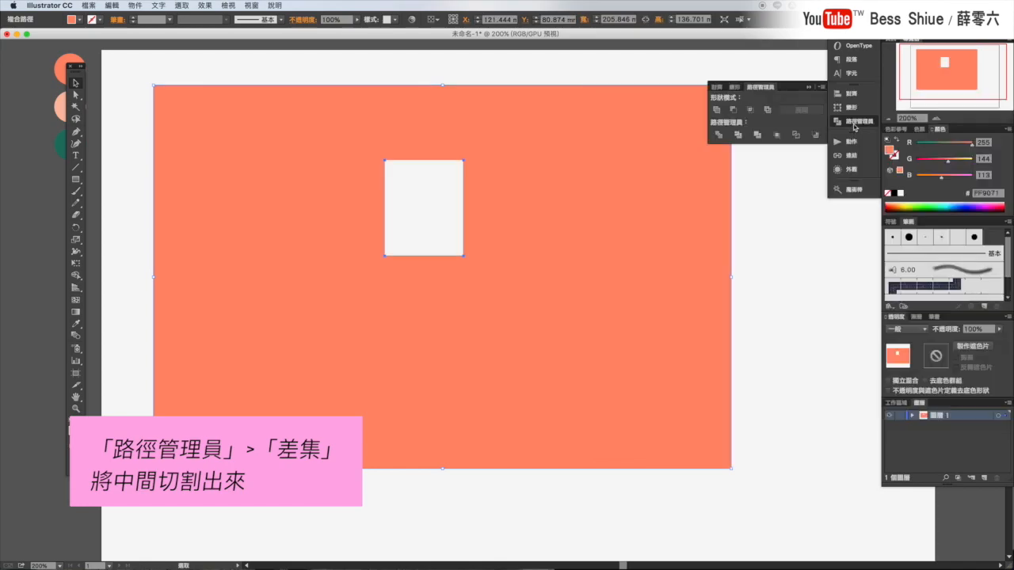
click(771, 224)
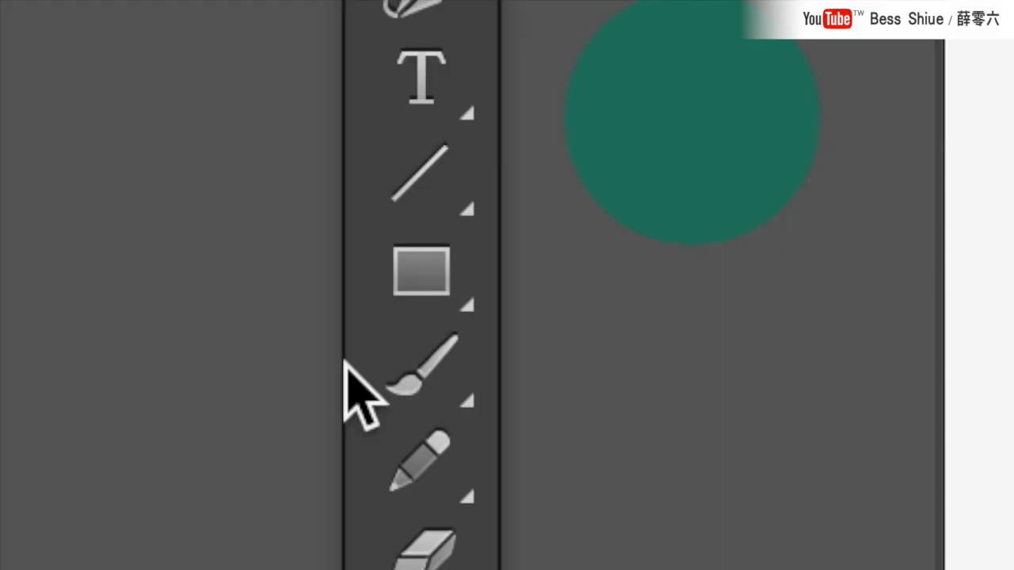
Draw a rectangle about 28 x 21 mm directly below the cut-out at matching width and fill it with the peach swatch circle's colour, FFC2A9
click(419, 272)
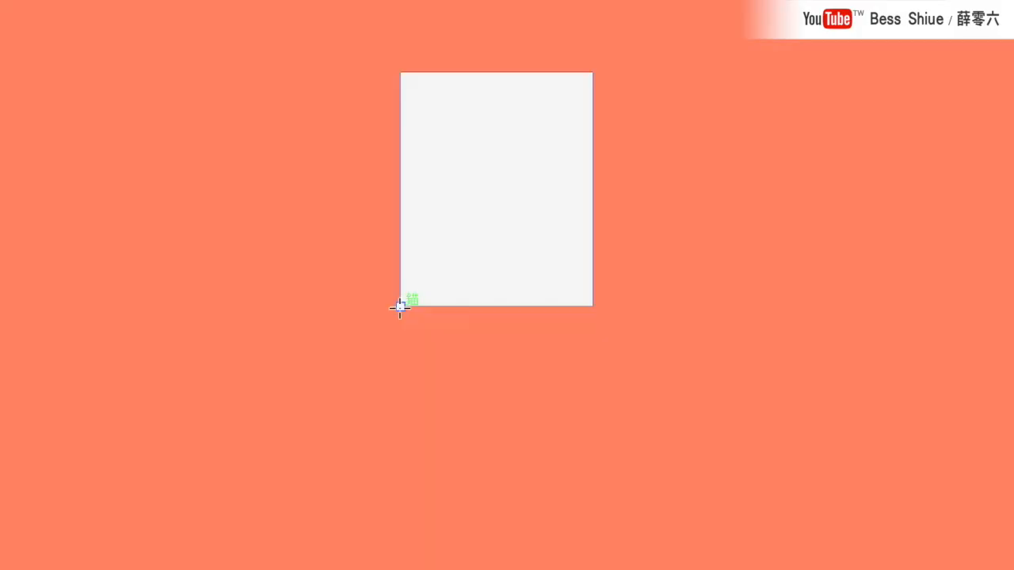
drag(400, 307, 592, 449)
click(76, 323)
click(110, 120)
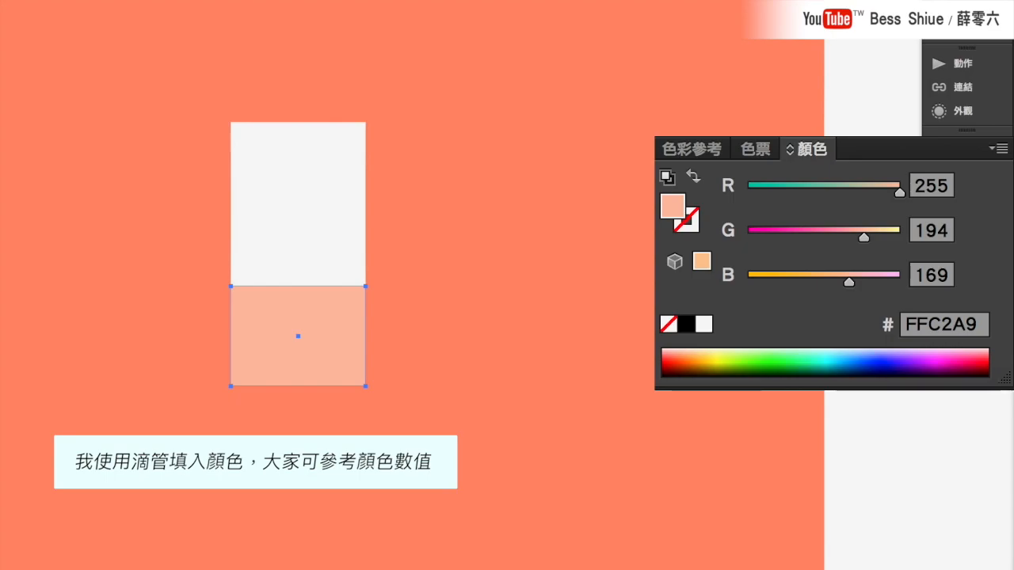
Apply the Arch warp effect to the peach rectangle with vertical orientation and 48% bend
key(v)
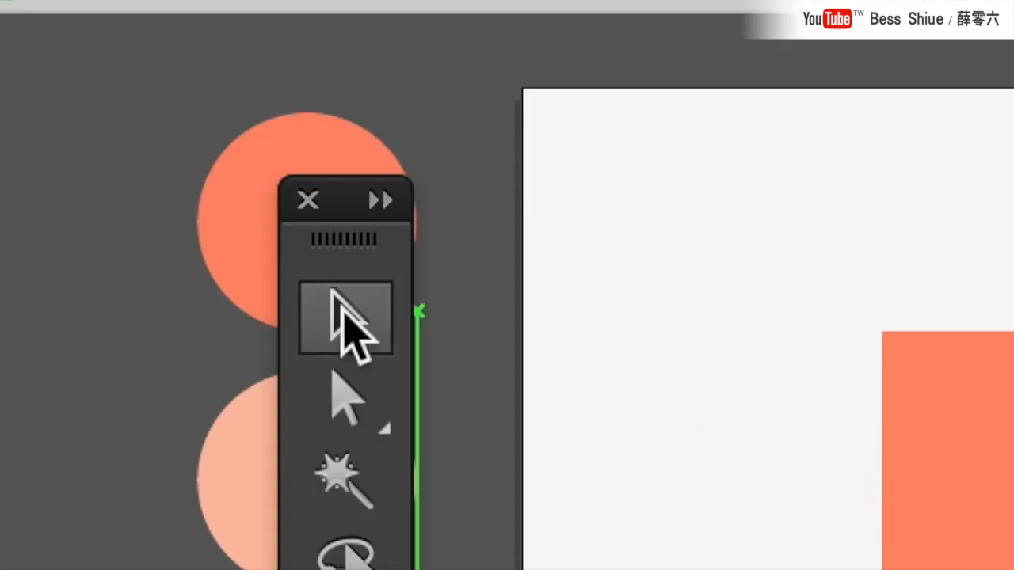
click(357, 324)
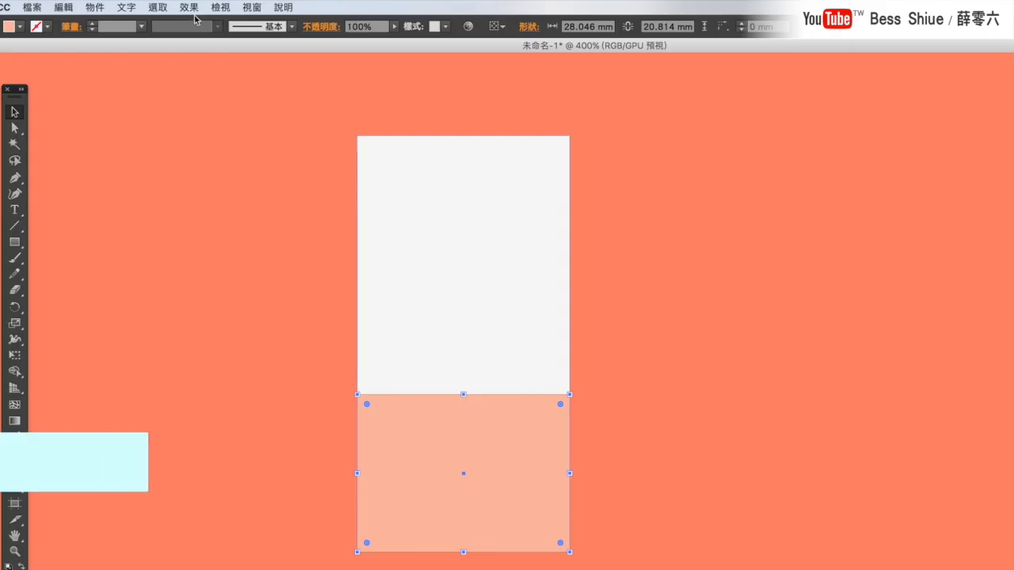
click(189, 7)
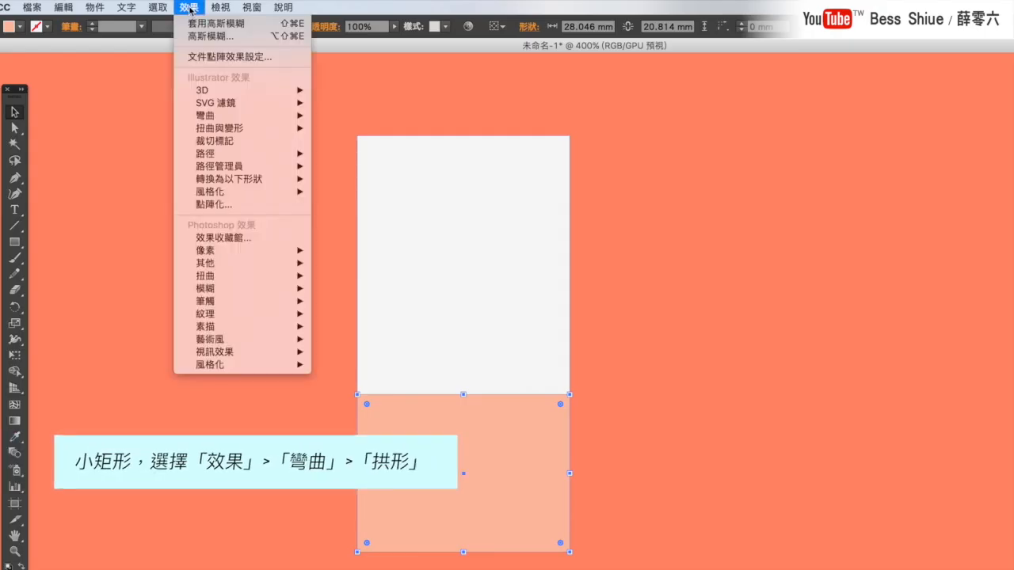
mouse_move(210, 116)
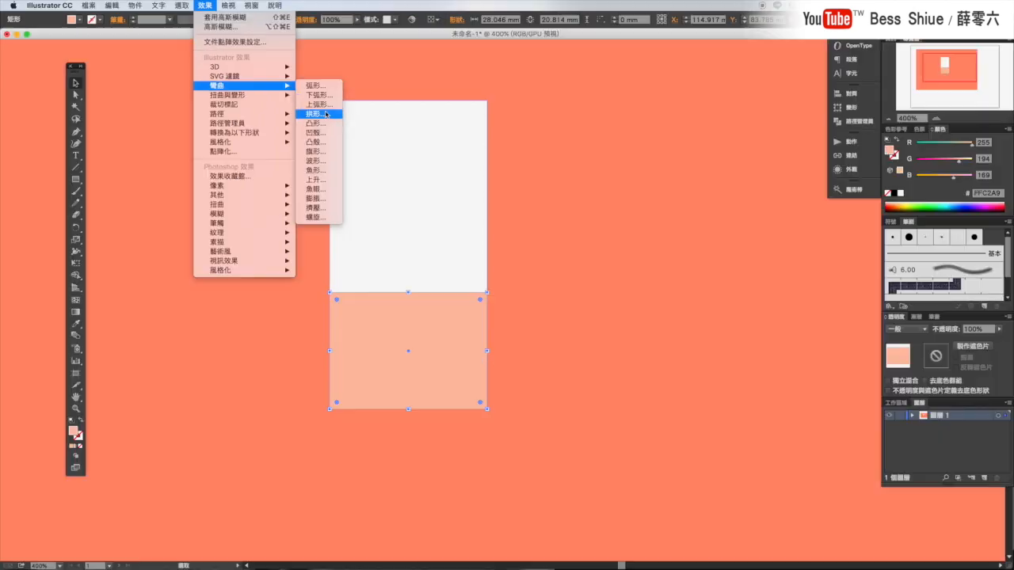
click(351, 154)
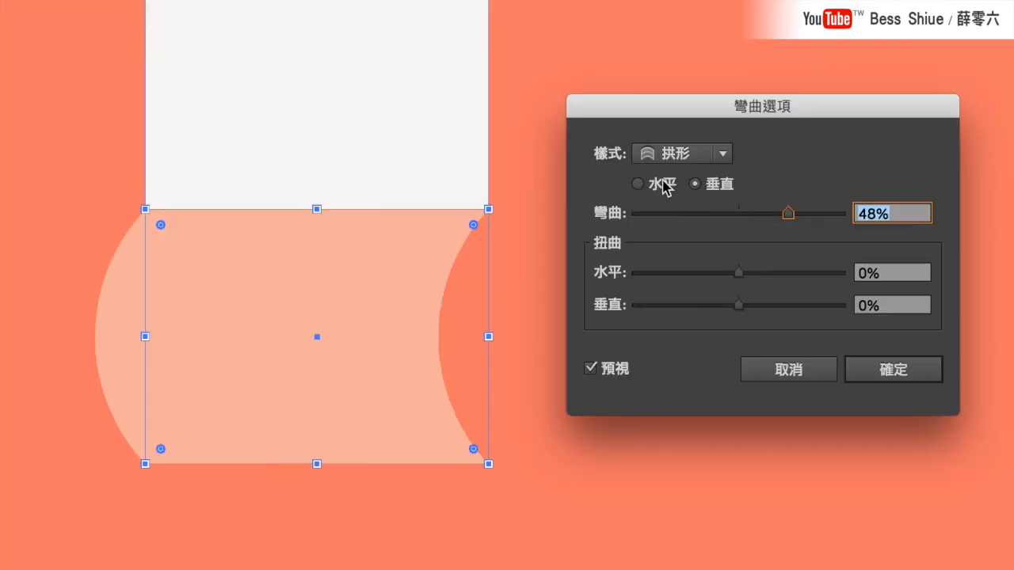
click(619, 401)
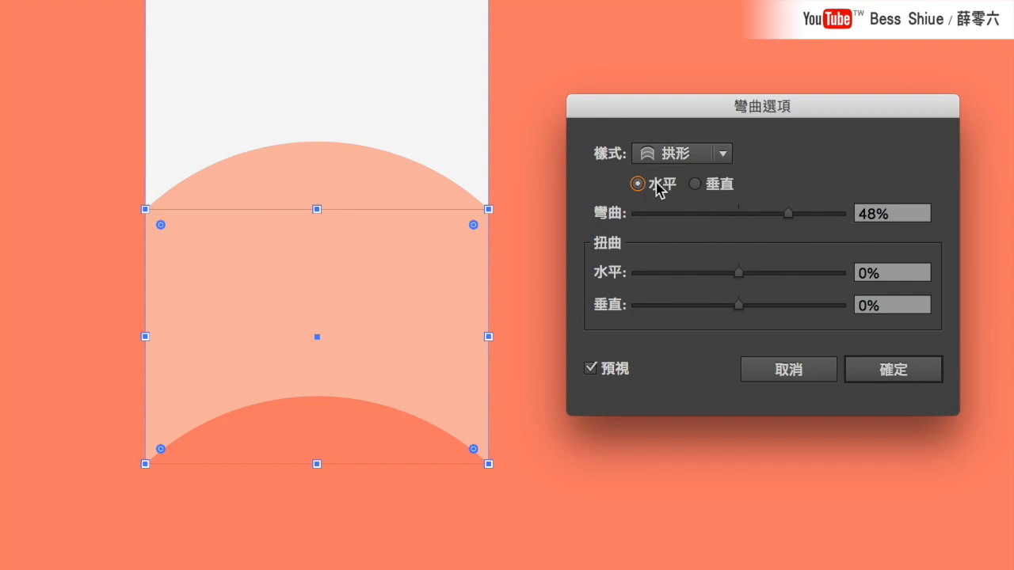
click(695, 185)
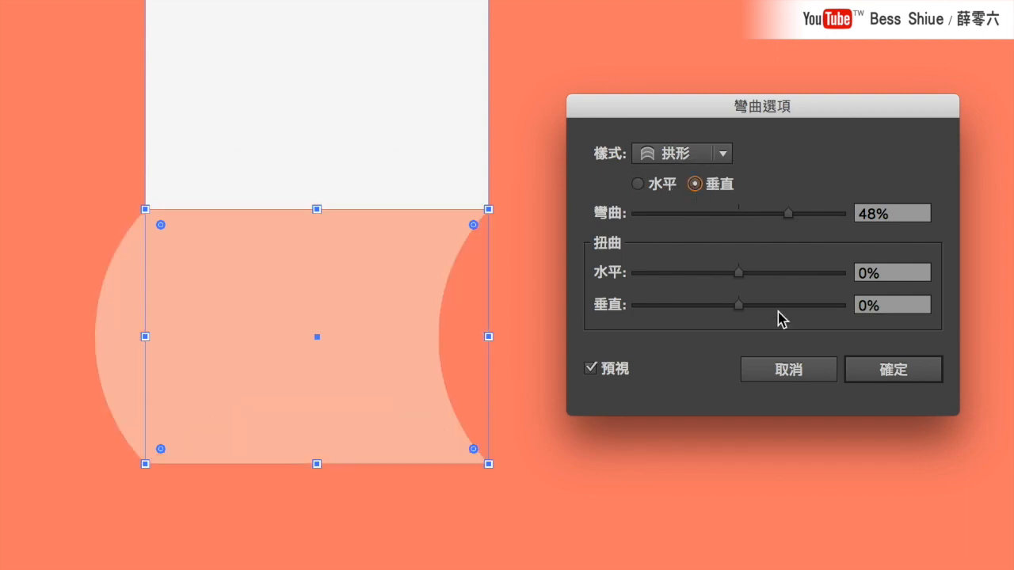
click(890, 379)
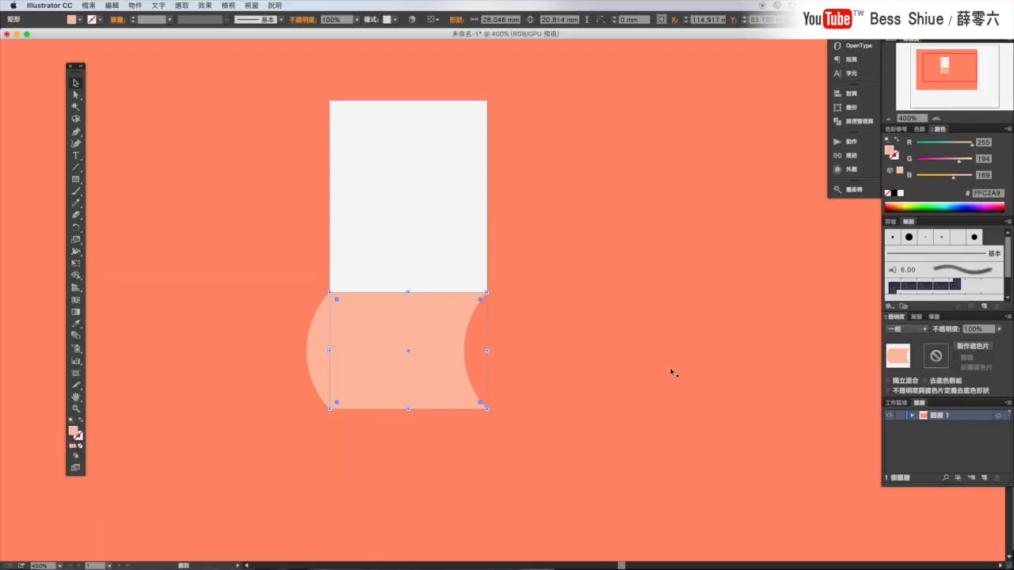
Stretch the warped peach shape downward to about 25 mm tall and expand its appearance
drag(409, 409, 407, 435)
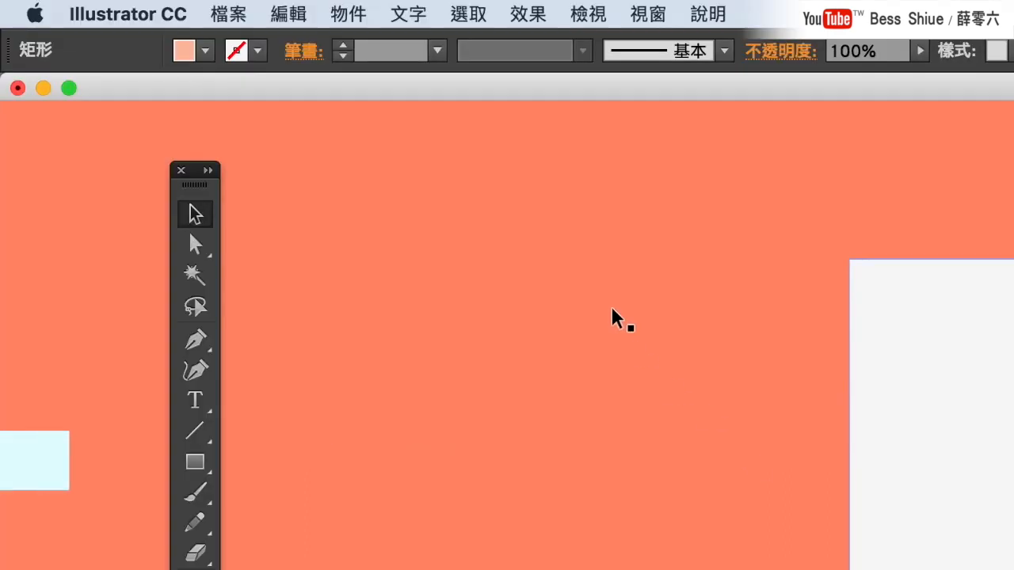
click(136, 4)
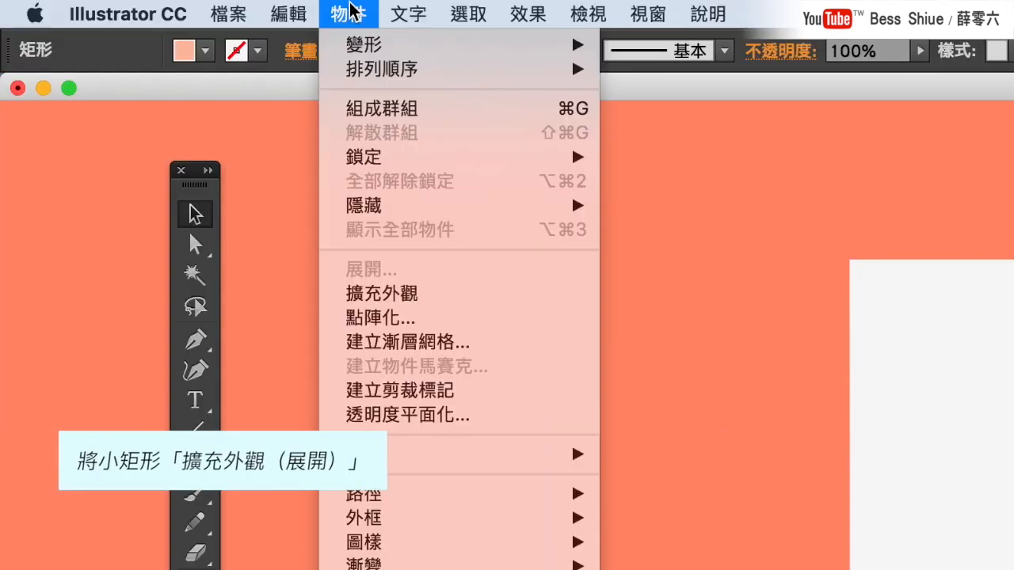
click(360, 294)
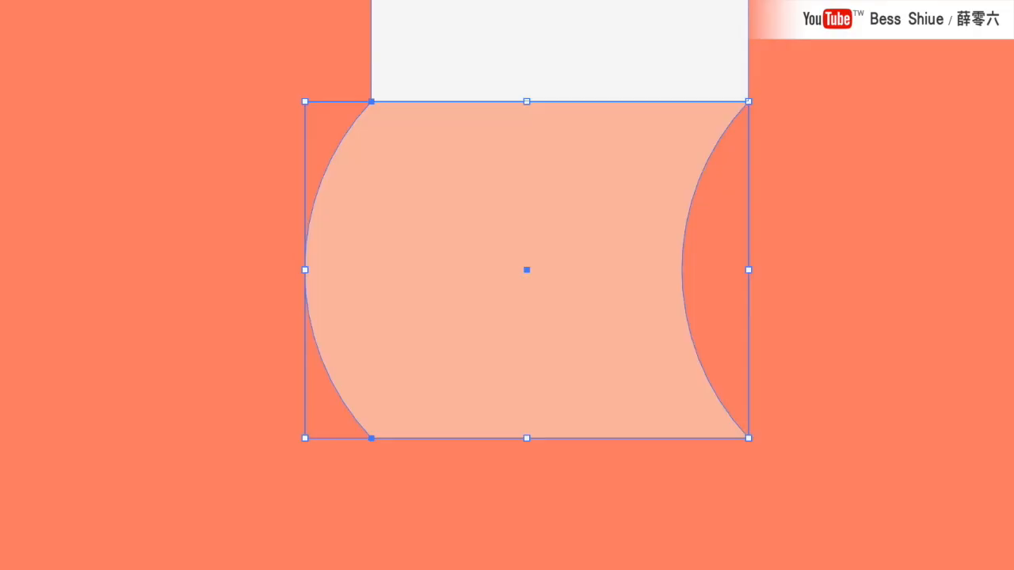
Copy and paste the peach shape and fill the duplicate with the black-to-white gradient
click(289, 15)
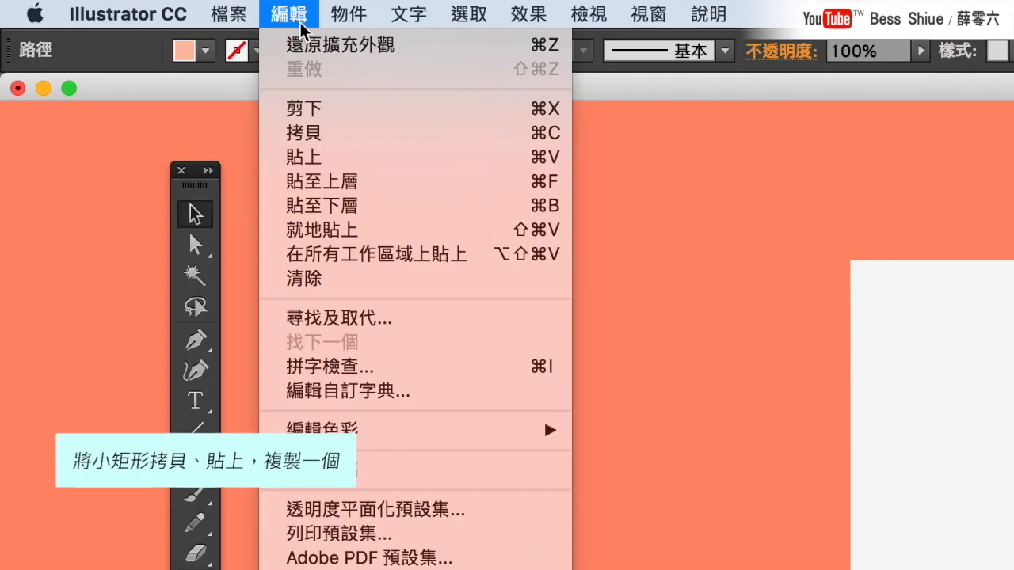
click(298, 133)
click(291, 16)
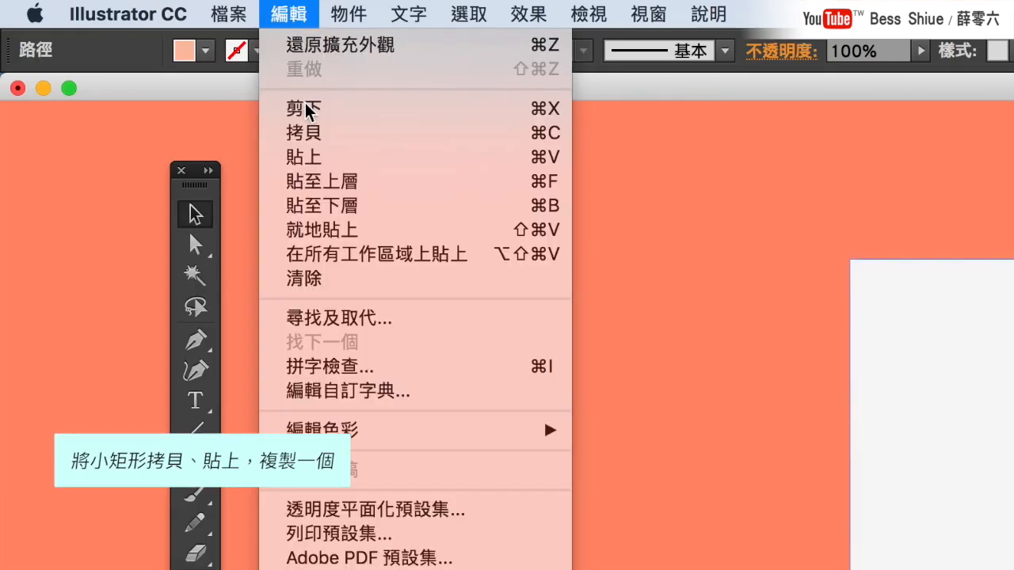
click(311, 158)
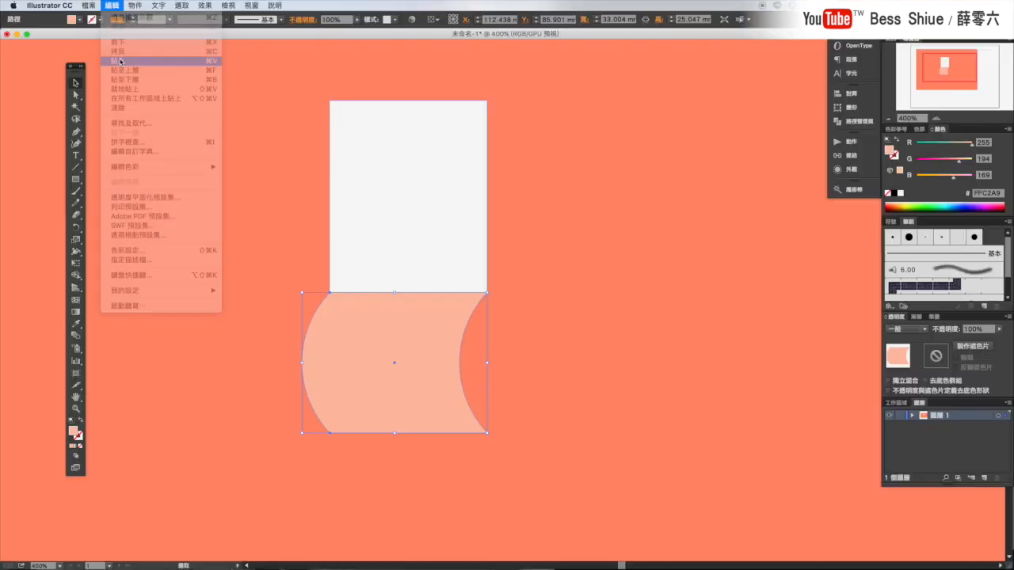
click(76, 446)
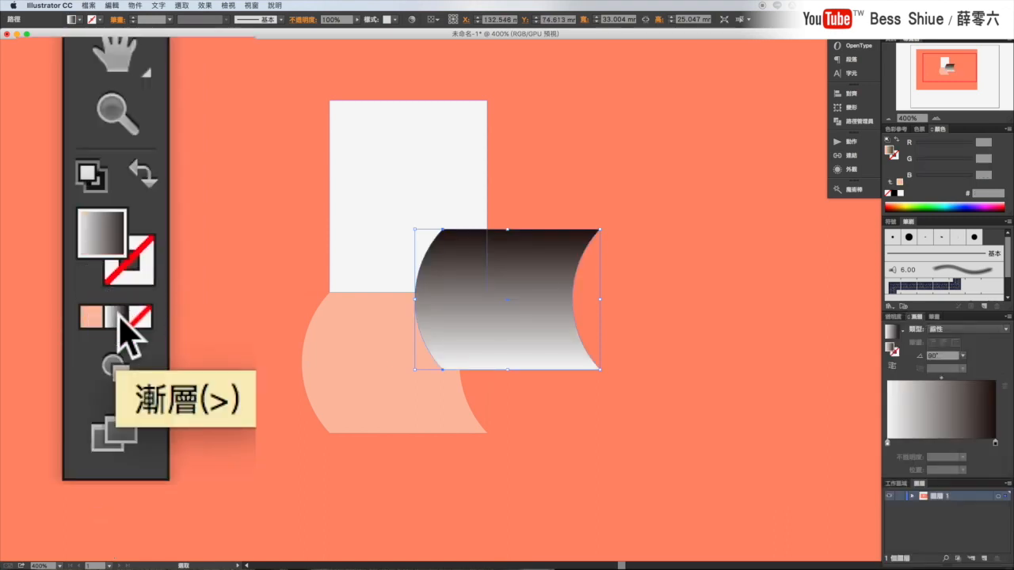
Align the gradient copy exactly over the peach shape and reflect it across the vertical axis
drag(530, 281, 419, 347)
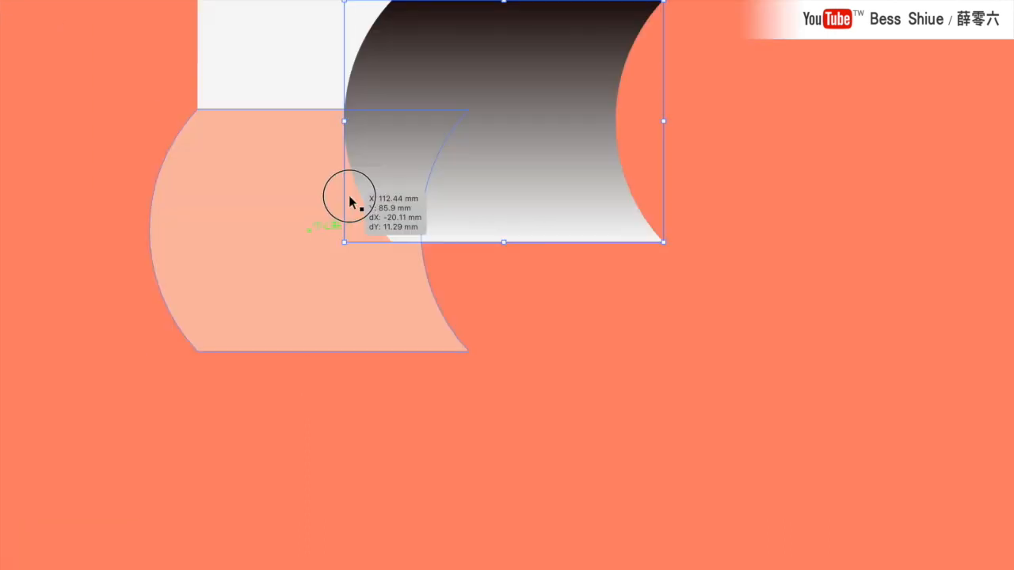
drag(349, 195, 350, 195)
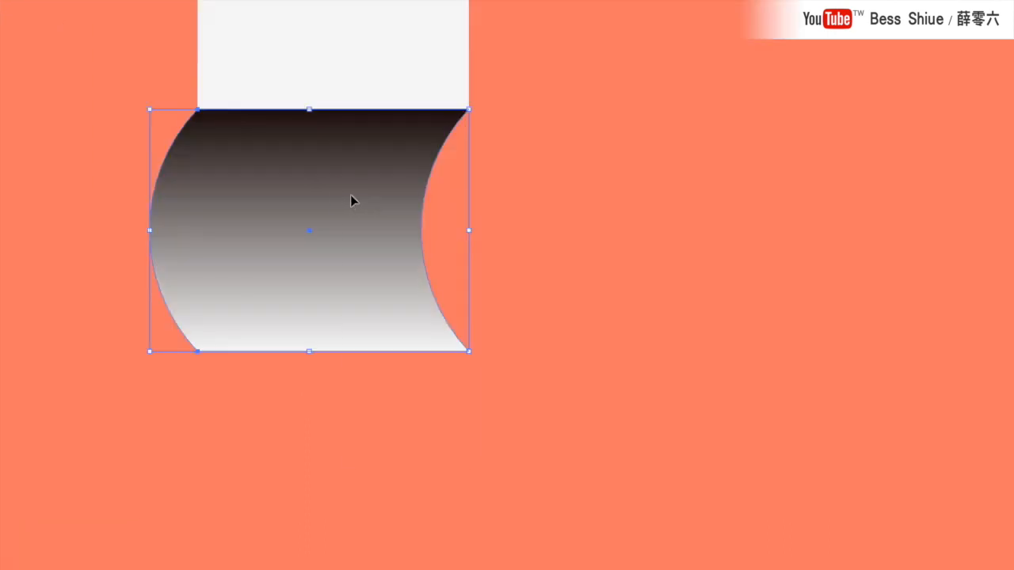
right_click(351, 195)
mouse_move(373, 420)
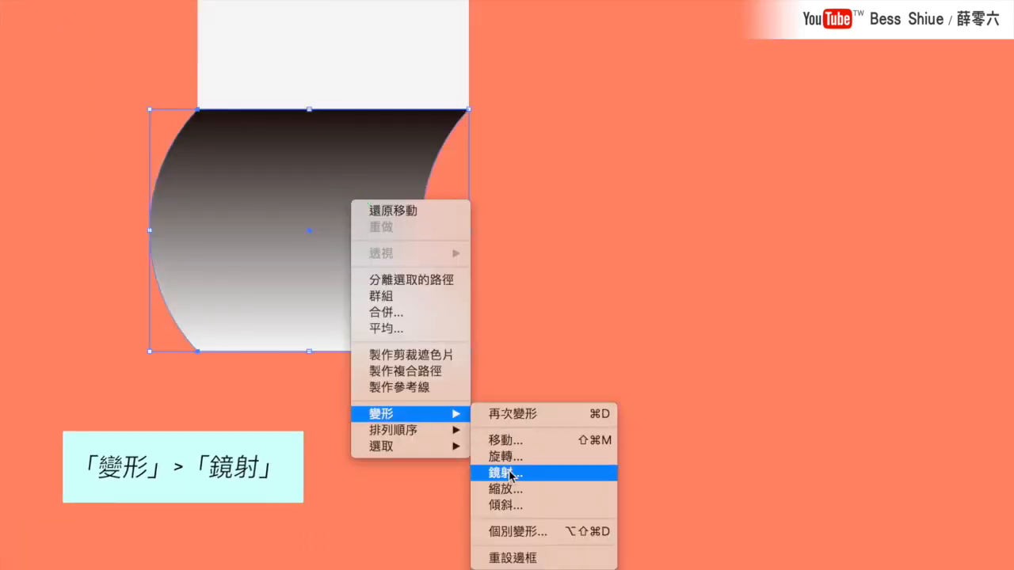
click(511, 474)
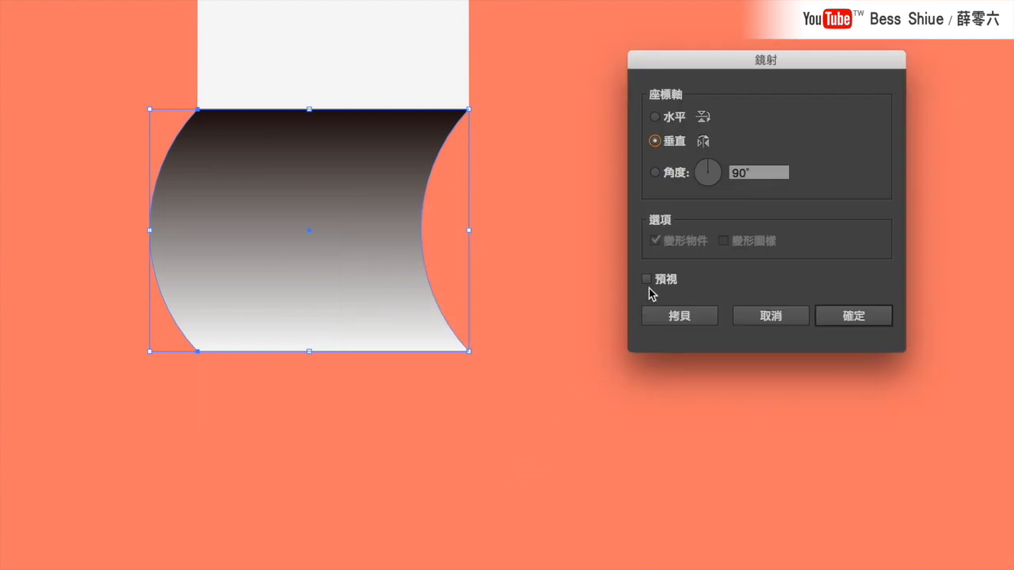
click(649, 282)
click(840, 315)
Send the gradient shape backward behind the peach one, shift it about 5 mm right and extend it downward to about 28.9 mm tall
right_click(403, 205)
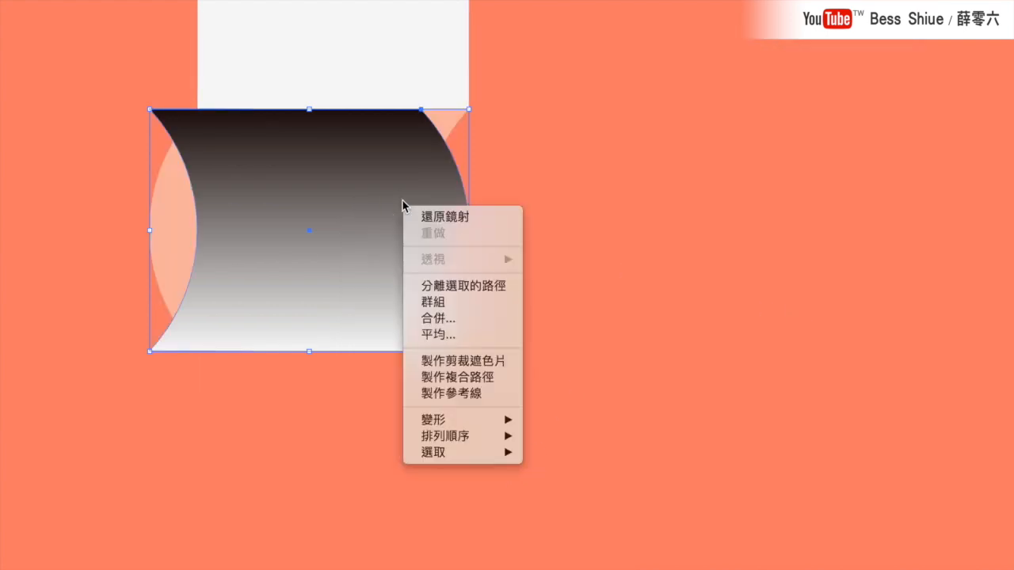
mouse_move(499, 437)
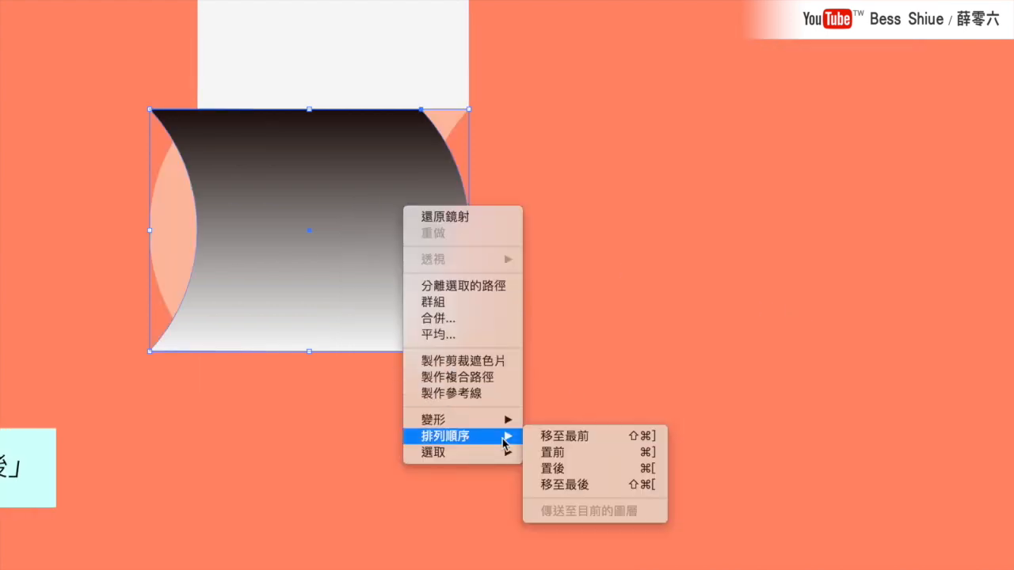
click(570, 468)
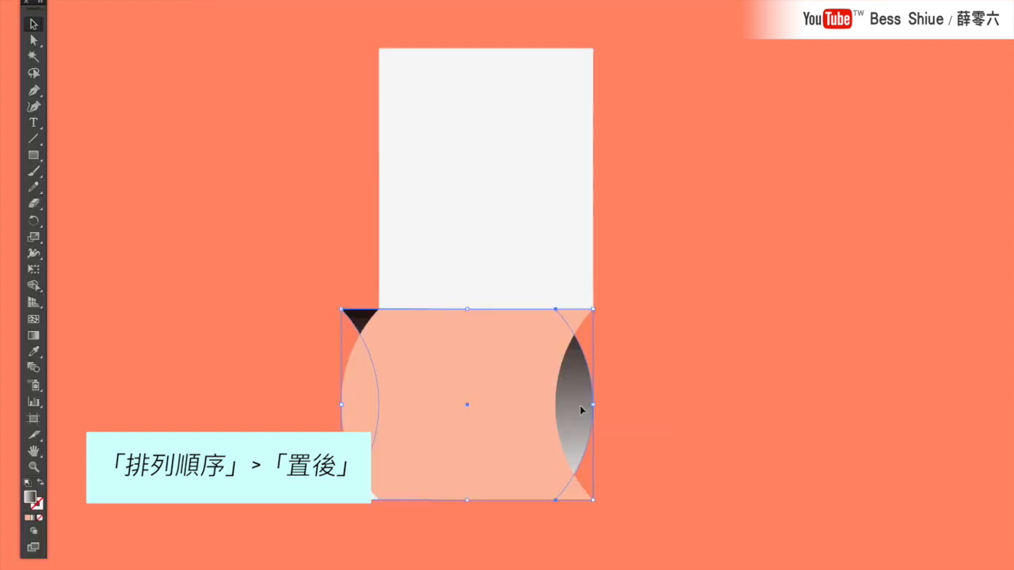
drag(577, 405, 631, 418)
drag(504, 500, 500, 533)
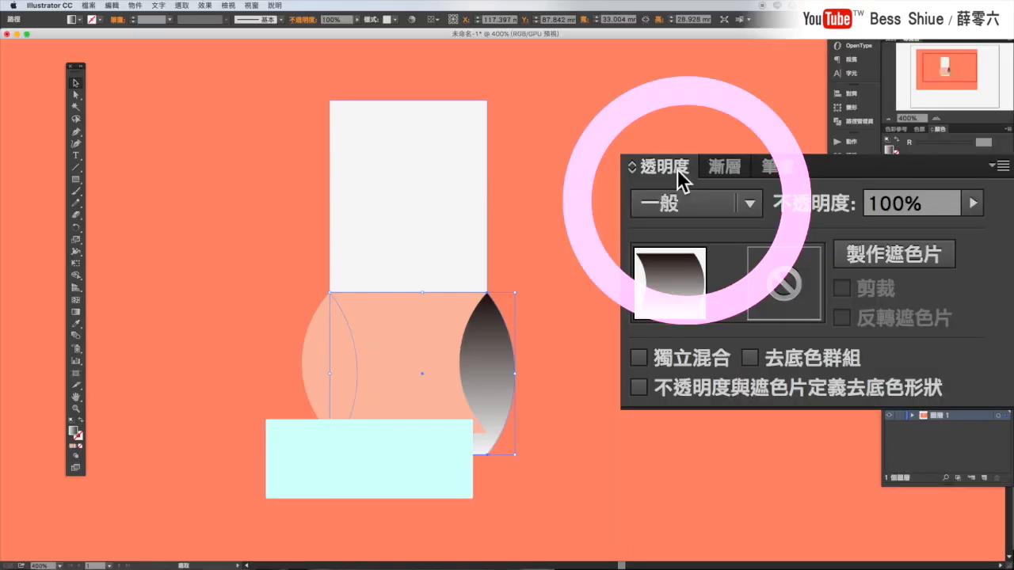
Set the gradient shape's blending mode to Multiply and apply a Gaussian Blur with a 3.1 pixel radius
click(675, 203)
click(682, 301)
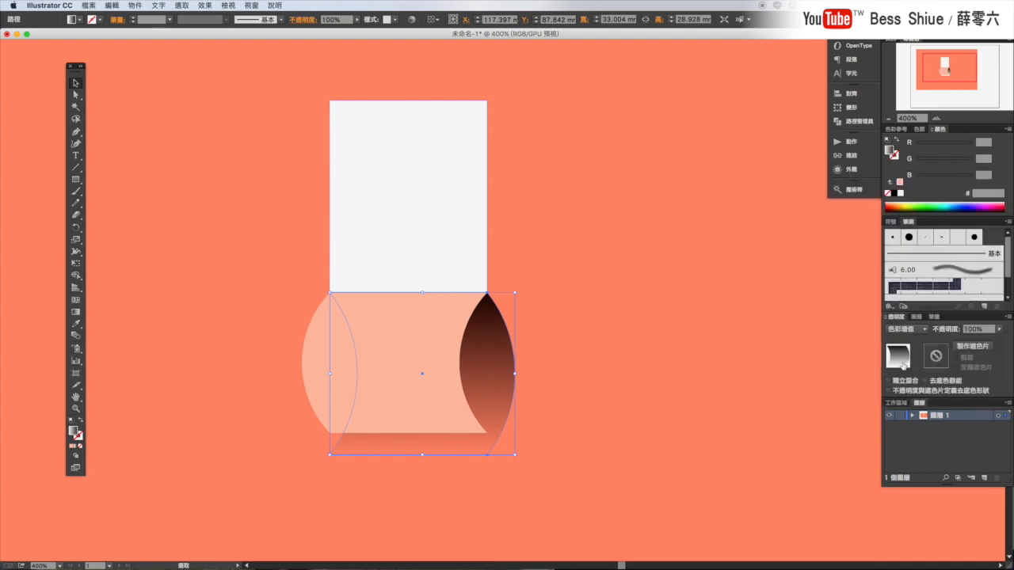
click(204, 4)
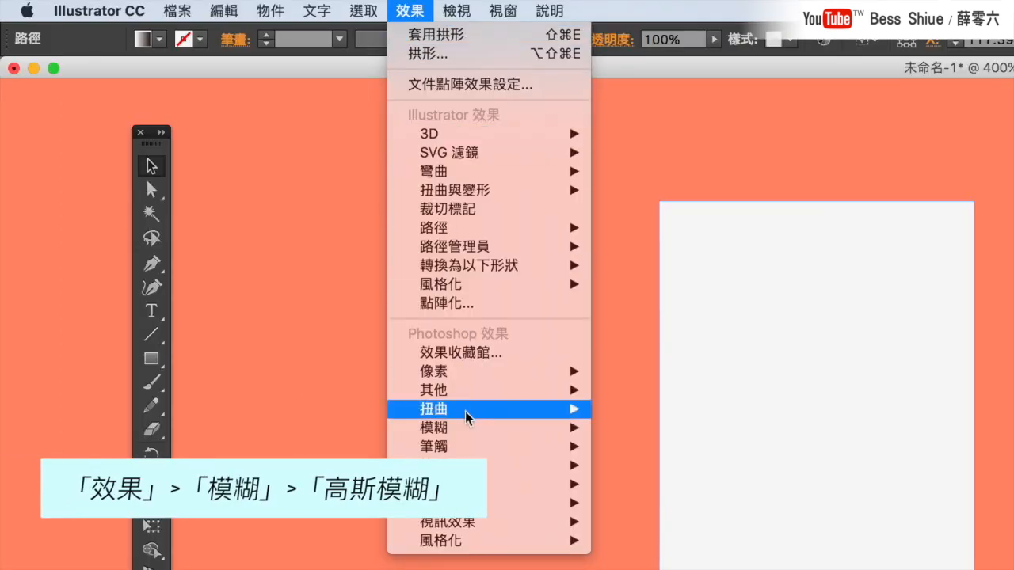
mouse_move(234, 214)
click(622, 466)
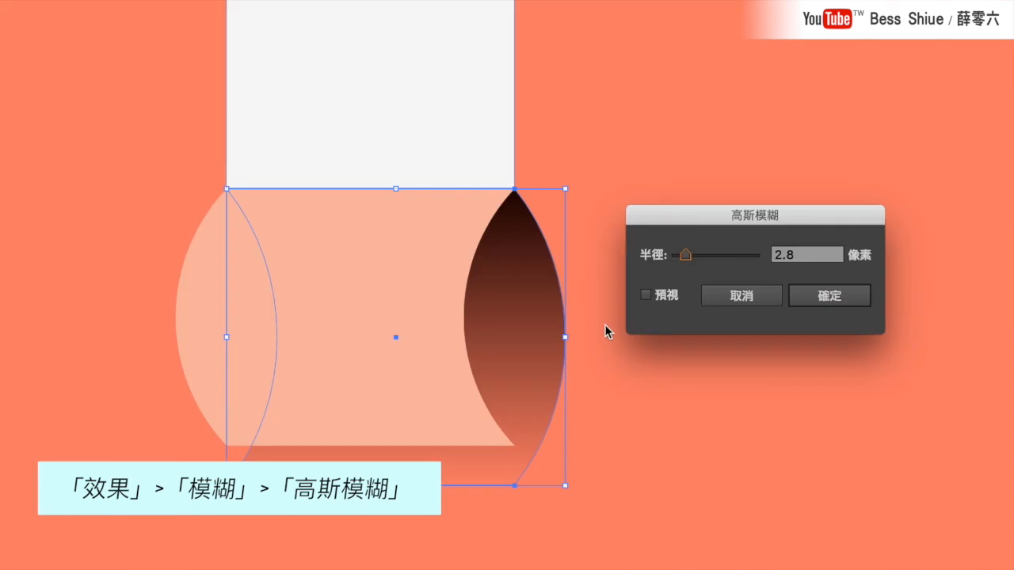
click(645, 295)
mouse_move(703, 257)
mouse_down()
mouse_move(713, 256)
mouse_move(687, 258)
mouse_up()
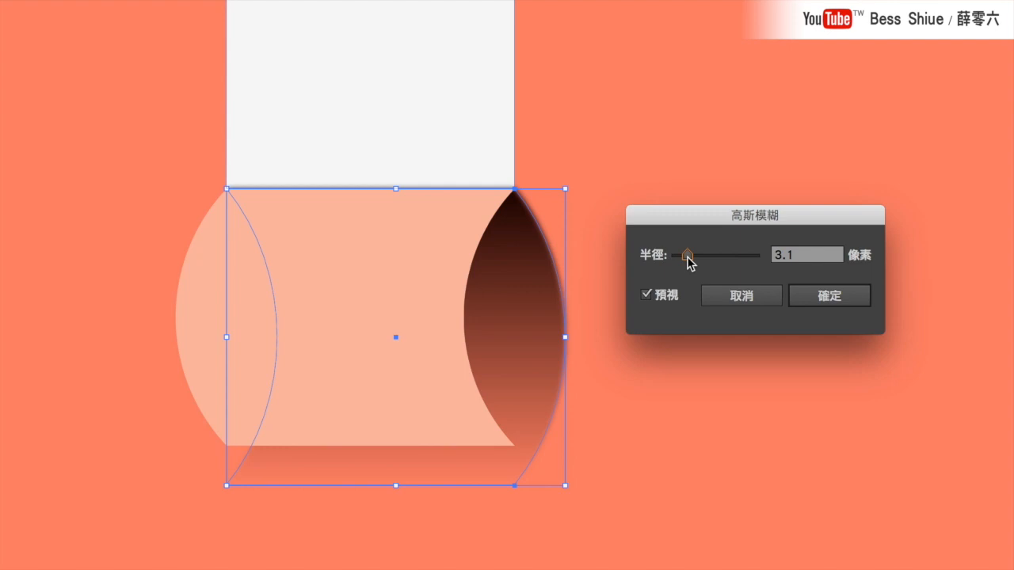
click(818, 300)
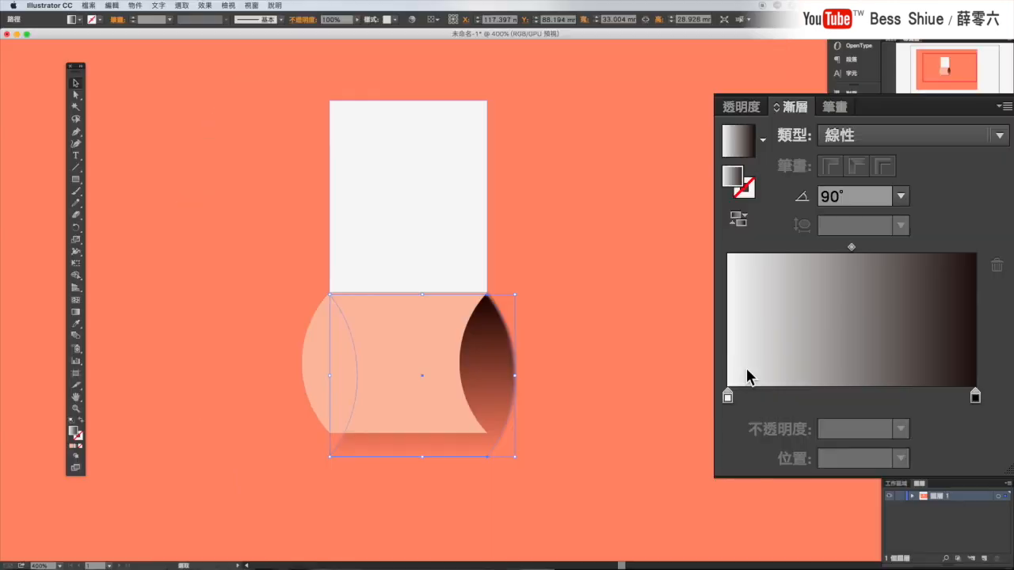
Set the white gradient stop's opacity to 0% and stretch the shadow shape further downward
click(728, 397)
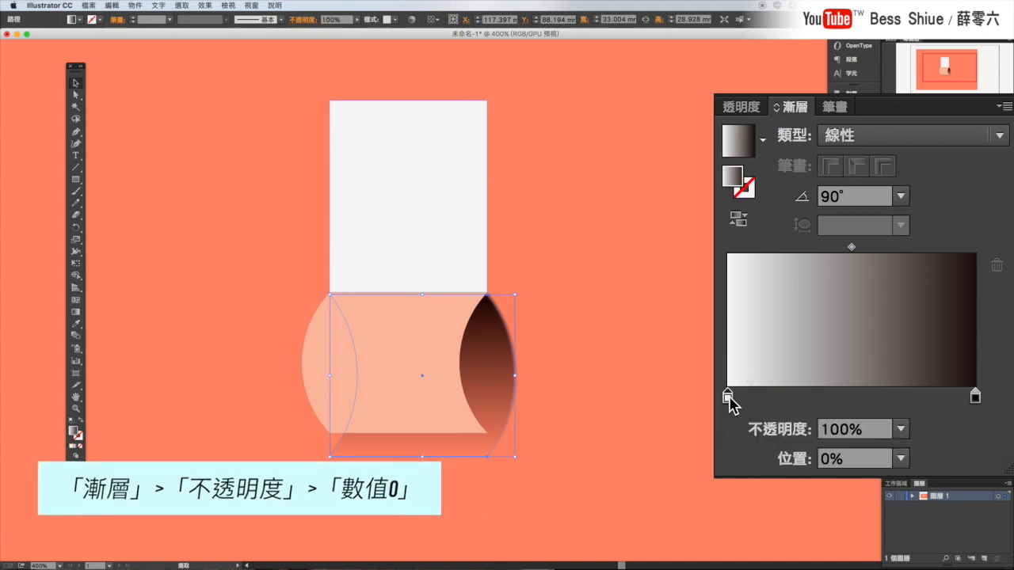
click(902, 430)
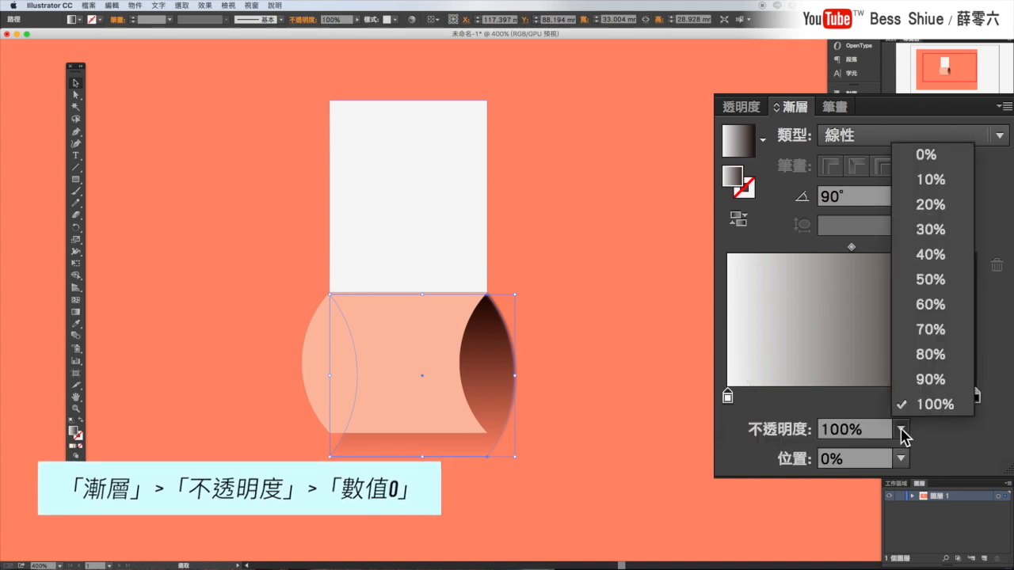
click(931, 161)
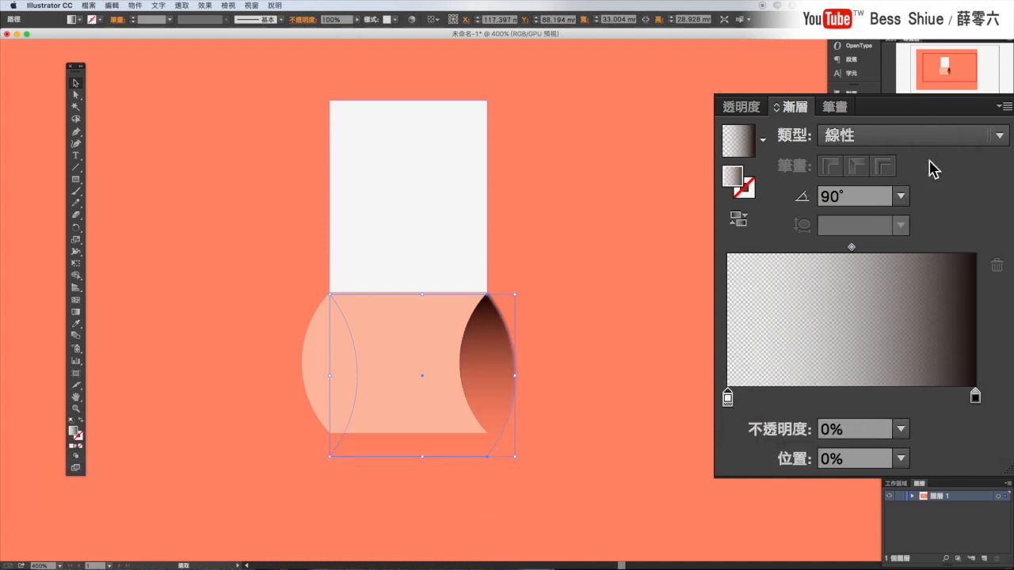
drag(422, 456, 422, 485)
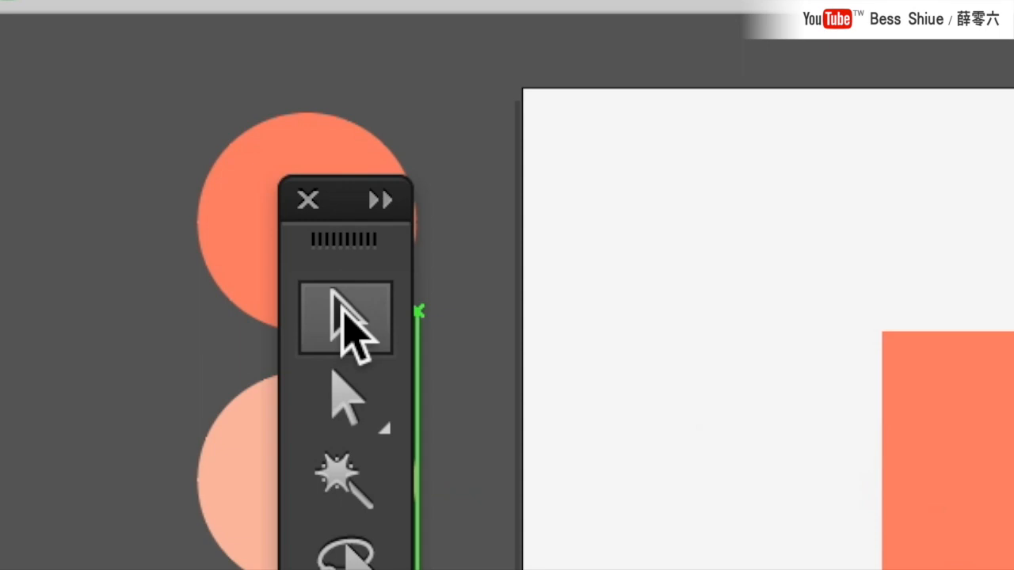
Start a Drop Shadow effect on the large orange sheet, with preview on and the dark brown shadow color 8C481B
click(352, 331)
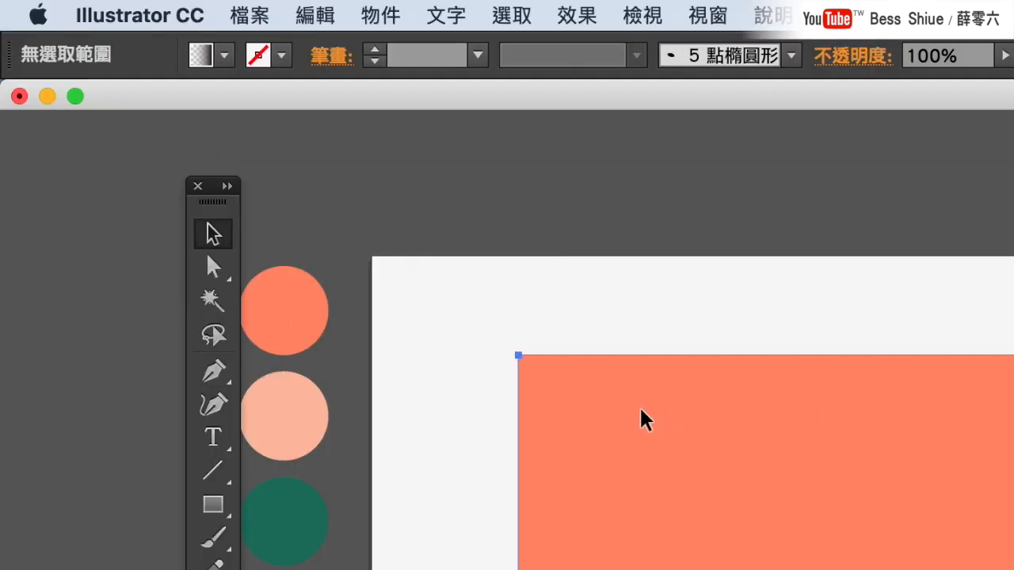
click(643, 420)
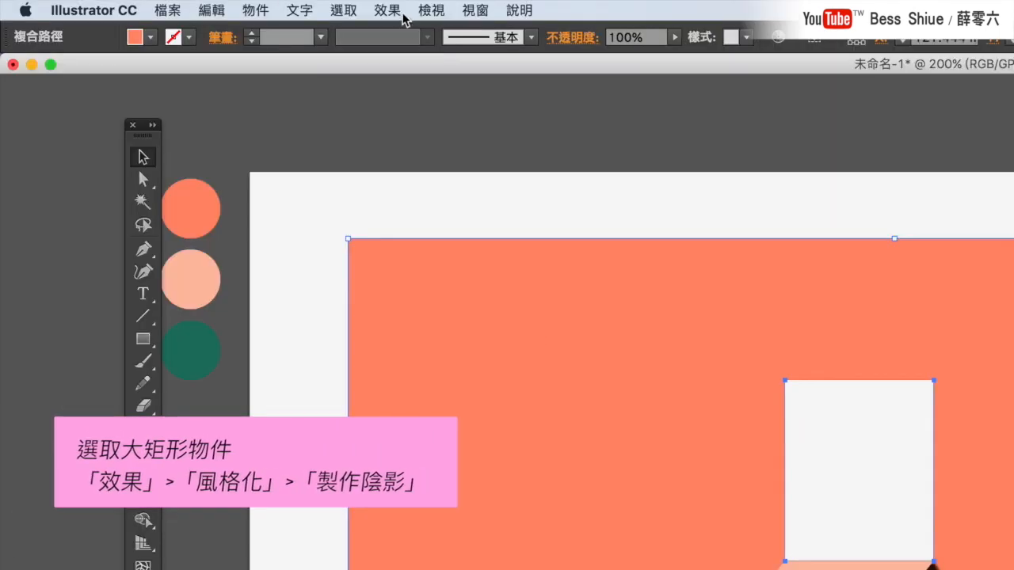
click(222, 6)
mouse_move(467, 269)
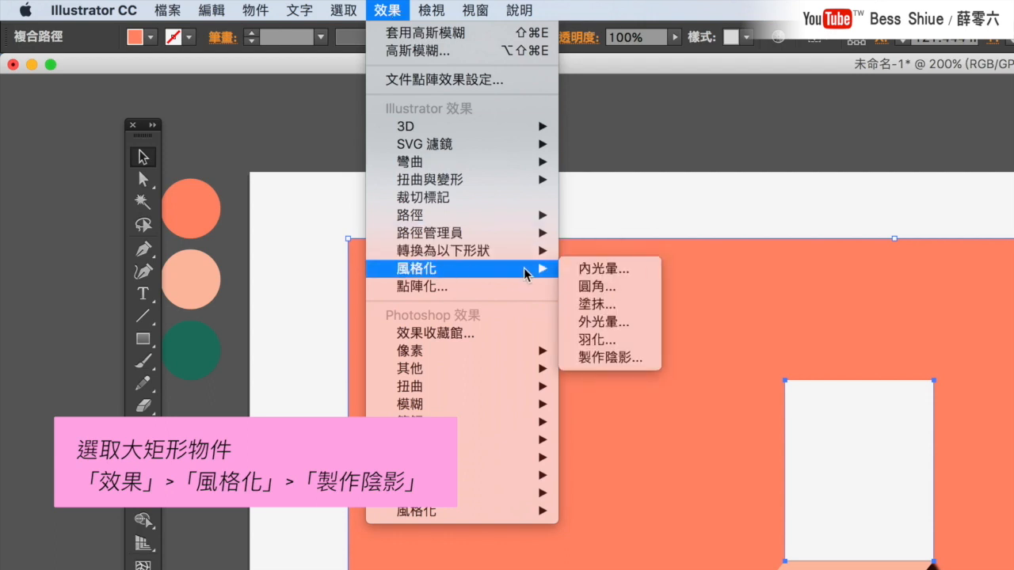
click(633, 358)
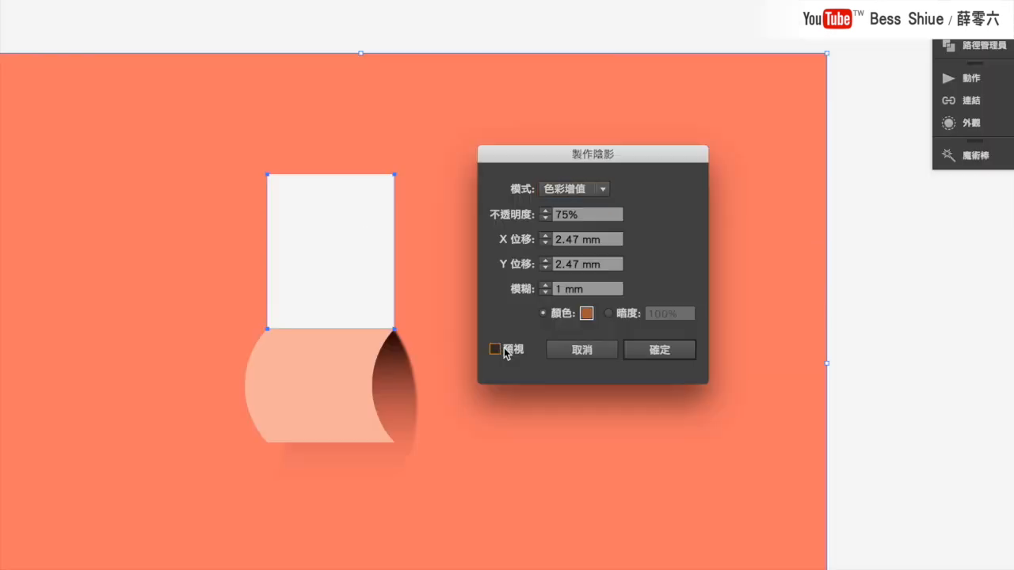
click(496, 349)
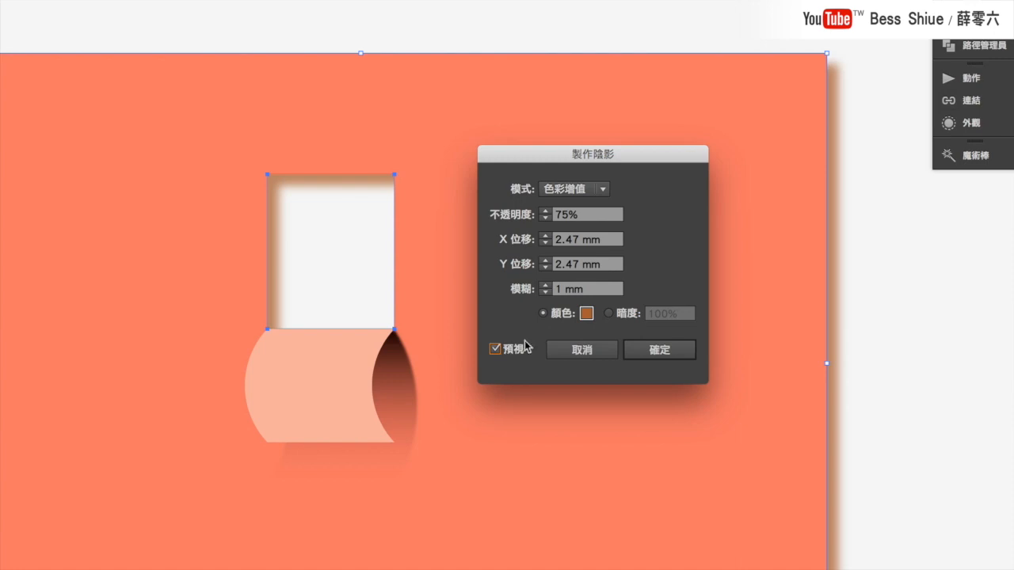
click(587, 315)
drag(866, 326, 901, 353)
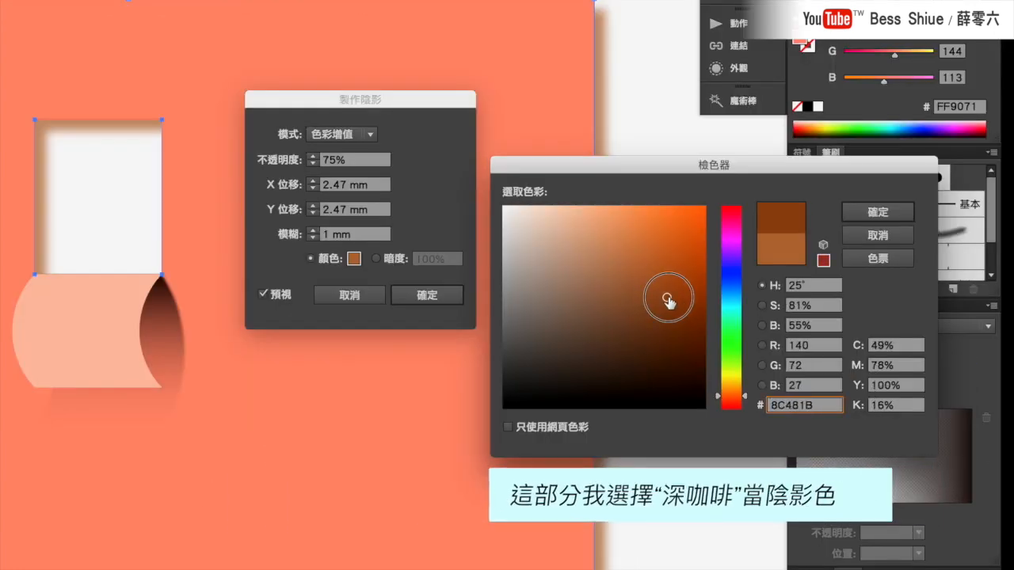
click(878, 212)
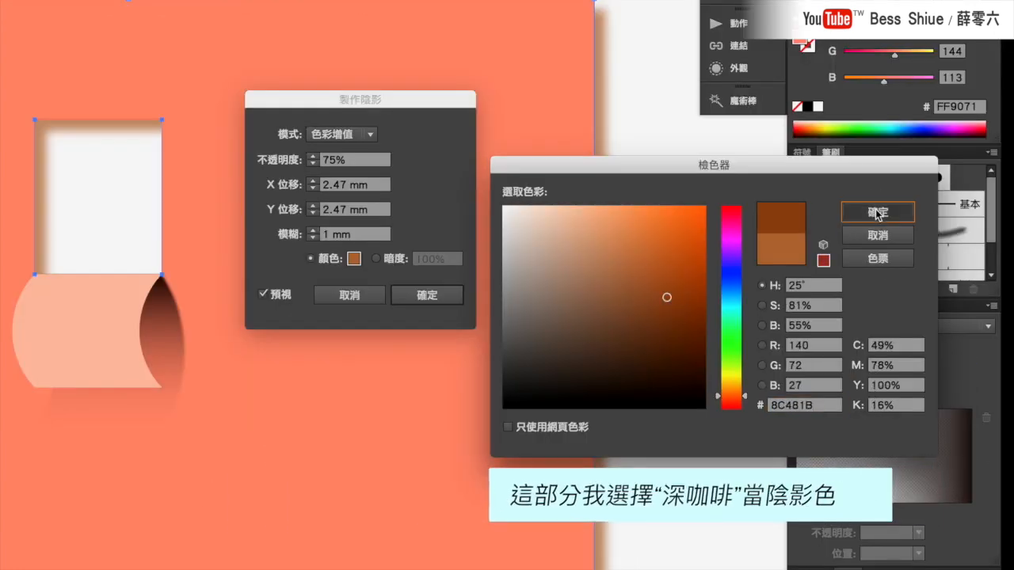
Apply the drop shadow with 0.5 mm blur, 62% opacity and X and Y offsets of 2 mm
click(558, 290)
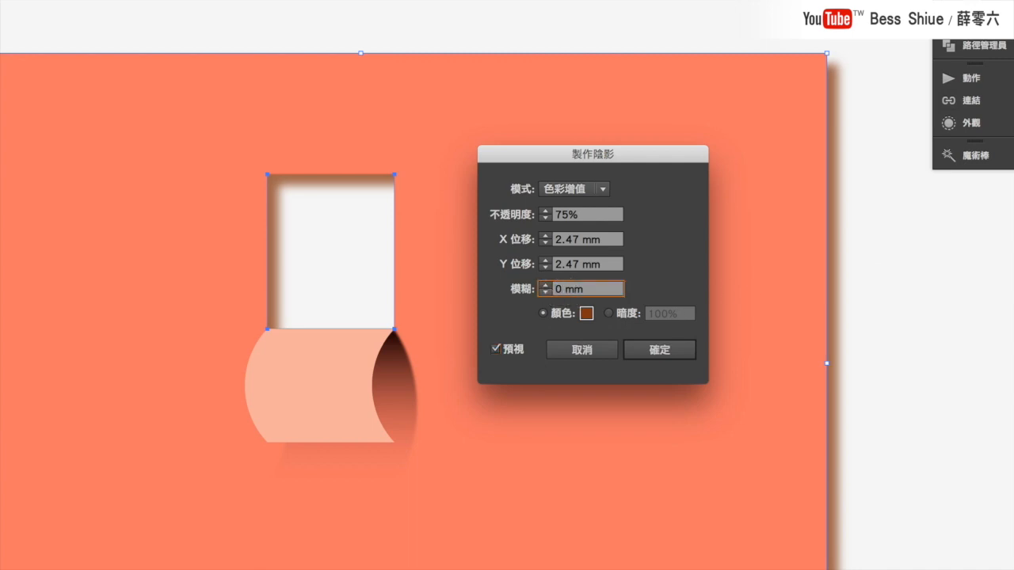
click(592, 215)
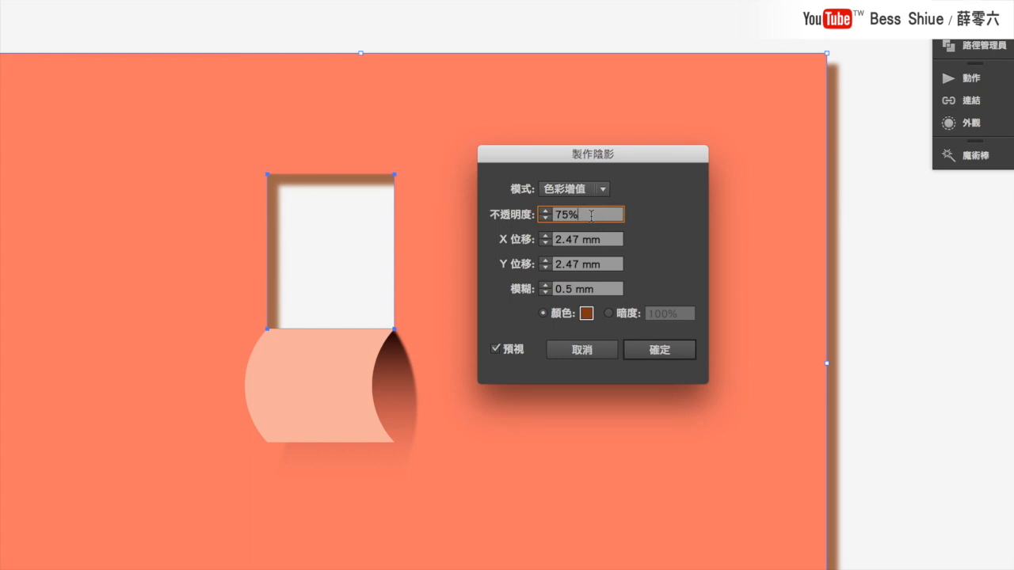
click(546, 243)
click(544, 265)
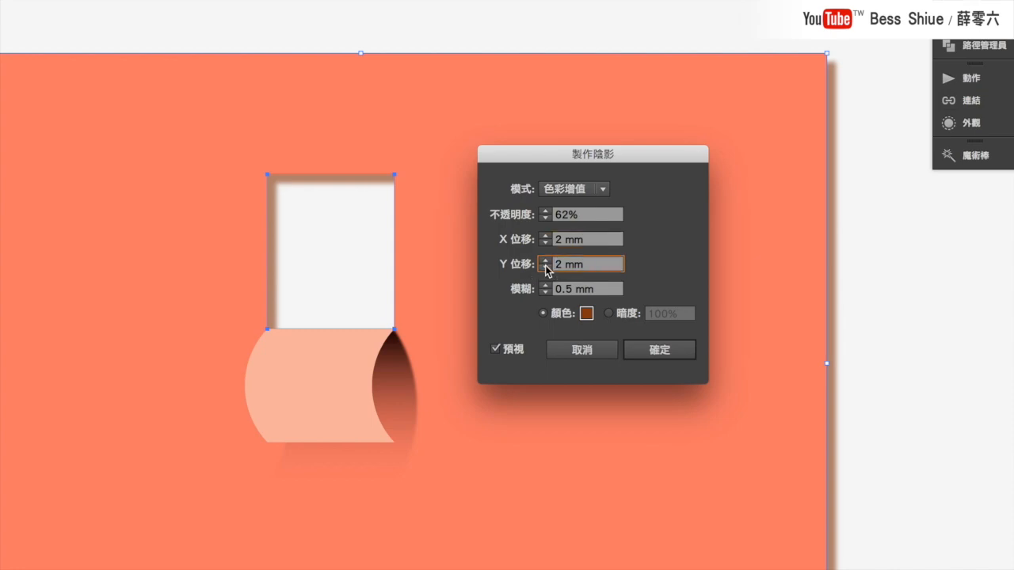
click(643, 350)
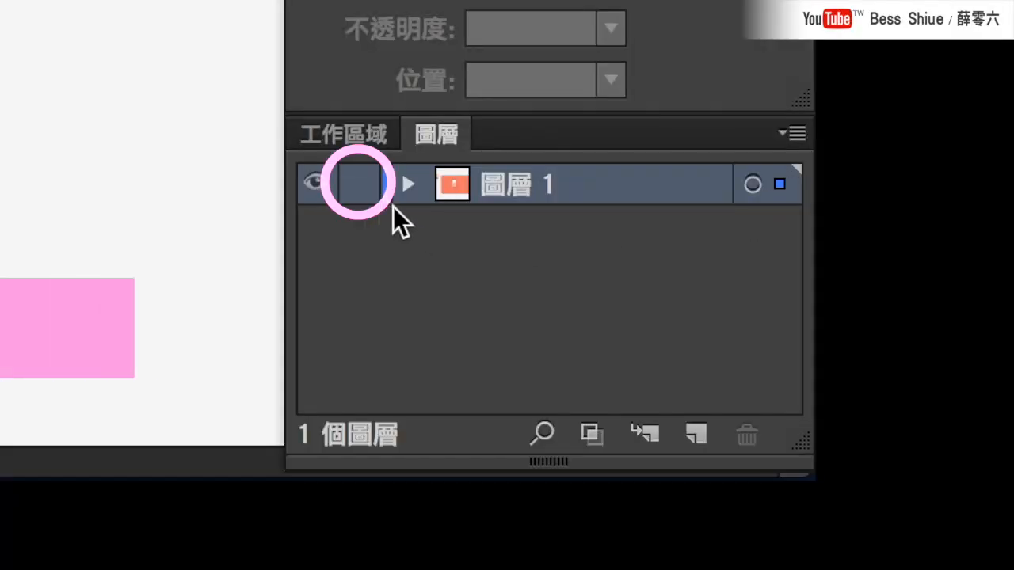
Lock layer 1 (圖層 1) and create a new layer beneath it
click(358, 183)
click(694, 434)
drag(571, 187, 559, 246)
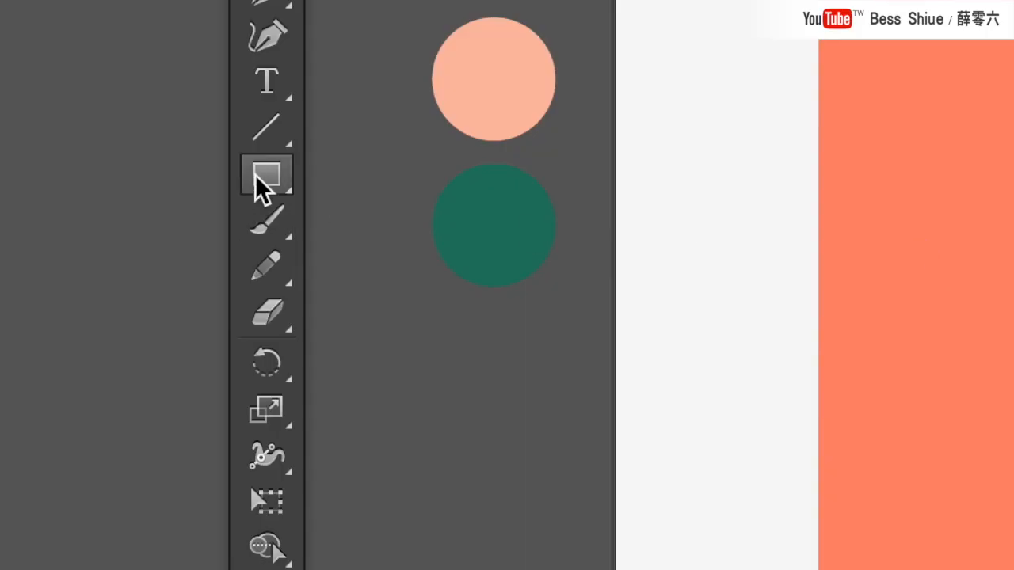
Draw a rectangle about 54.5 by 54.9 mm behind the window and fill it with the dark green sample 28705F
click(262, 180)
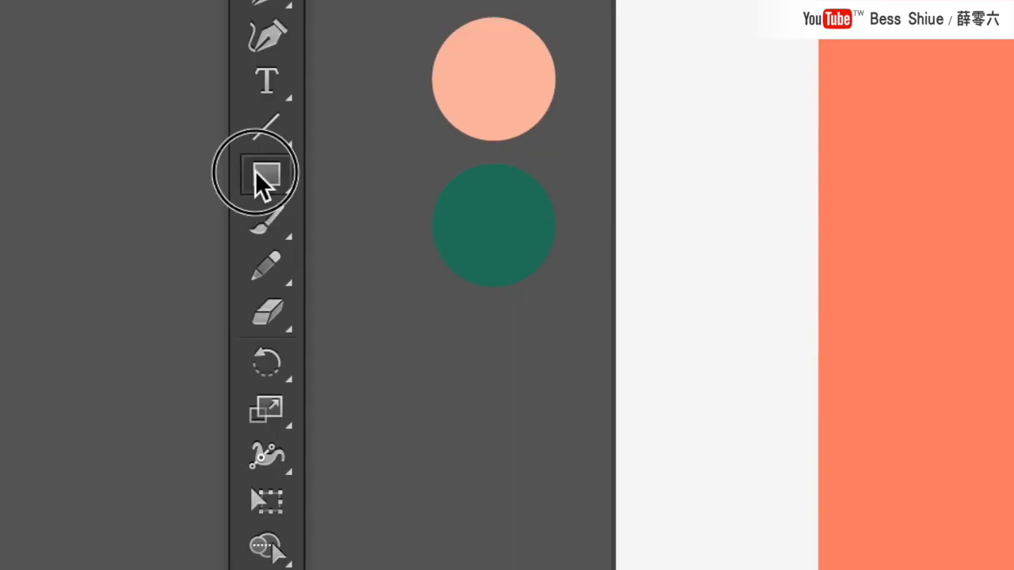
click(407, 185)
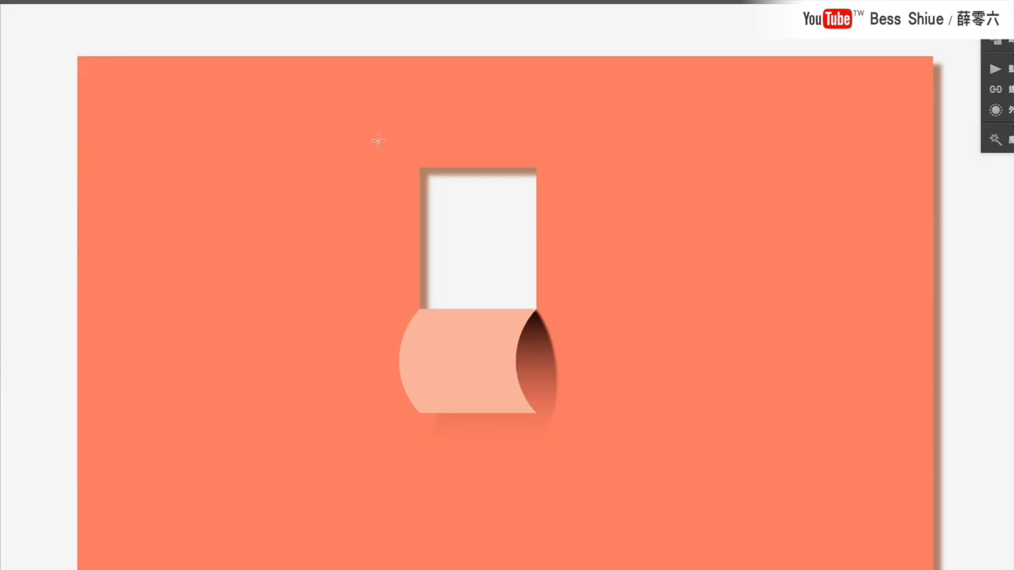
drag(362, 137, 588, 365)
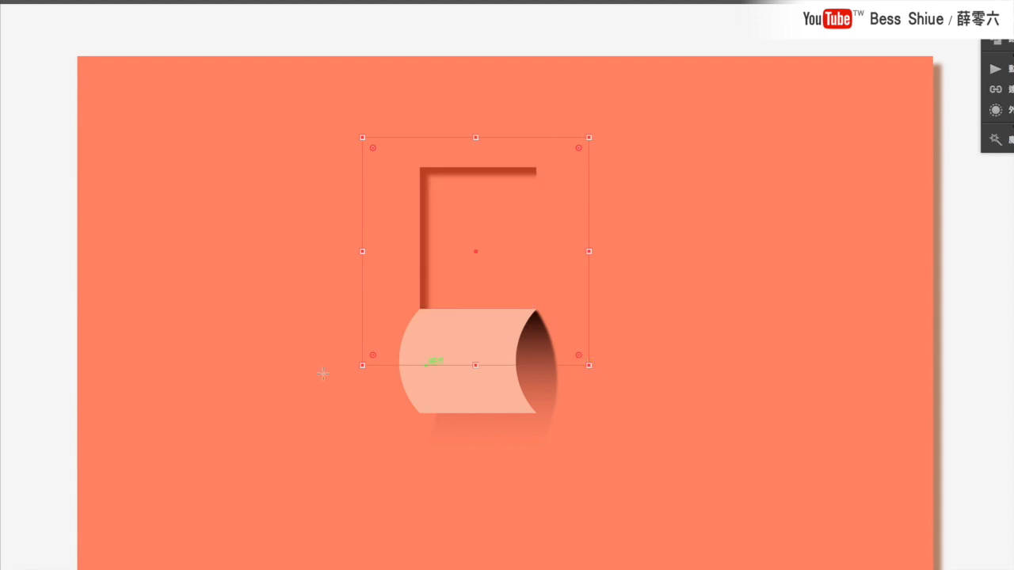
click(74, 324)
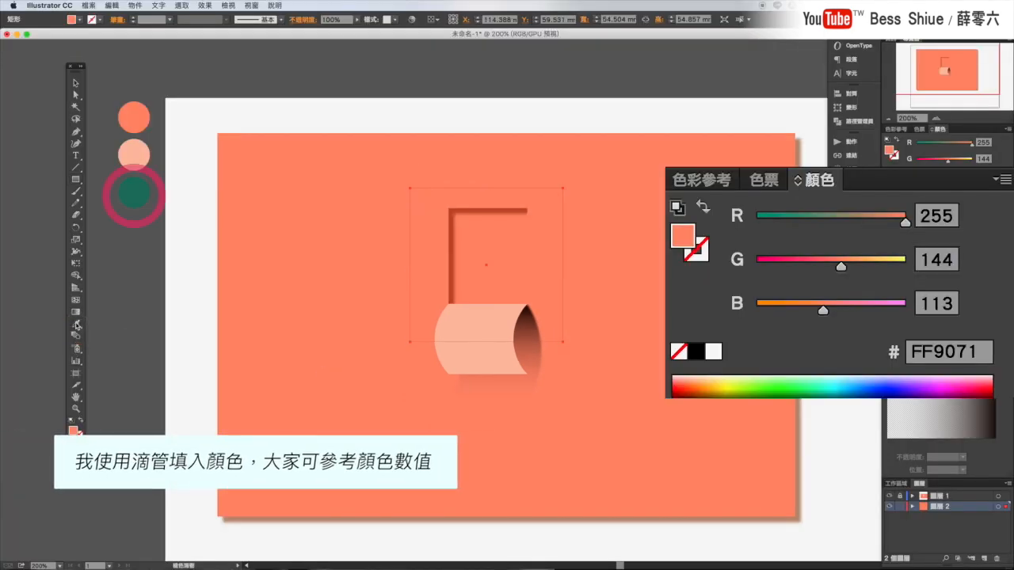
click(136, 191)
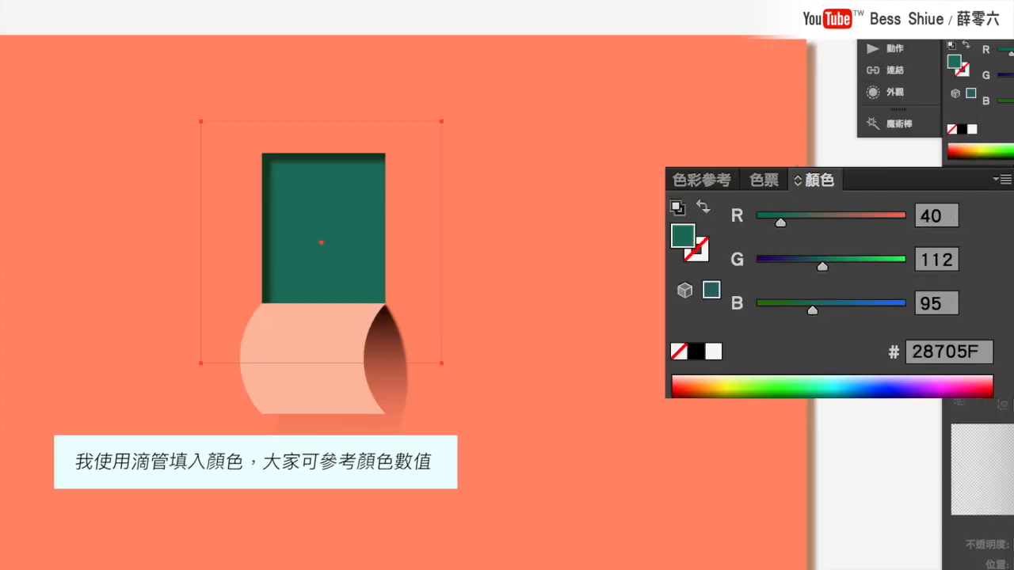
key(v)
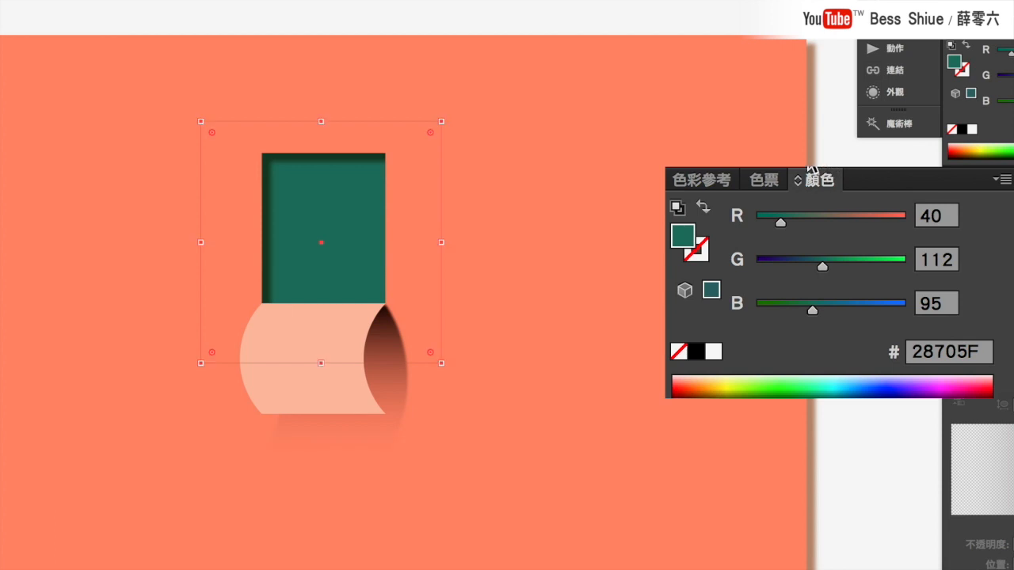
On a new layer above the locked green one, set the Paintbrush to a white stroke with no fill
click(391, 282)
click(696, 468)
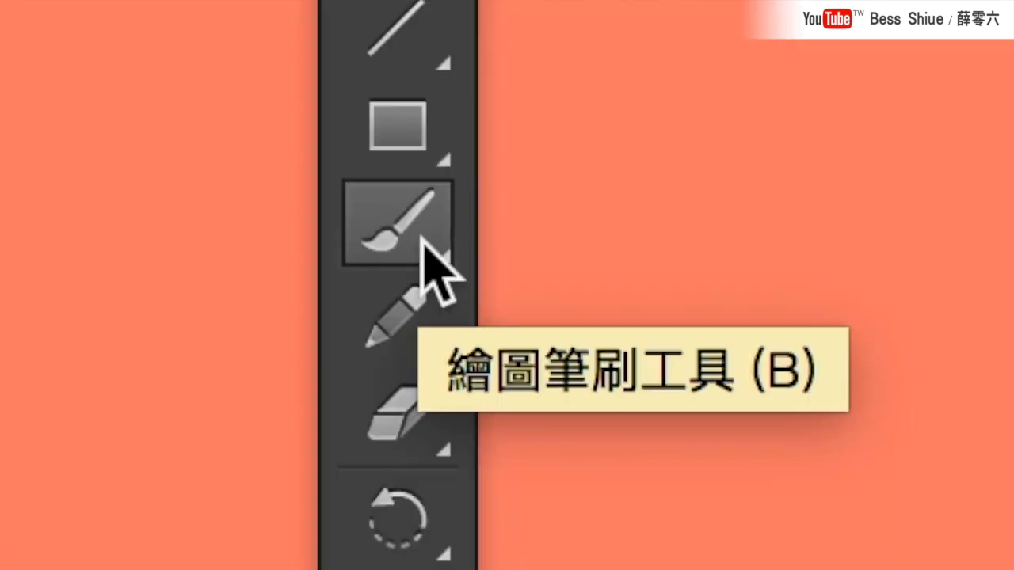
click(428, 251)
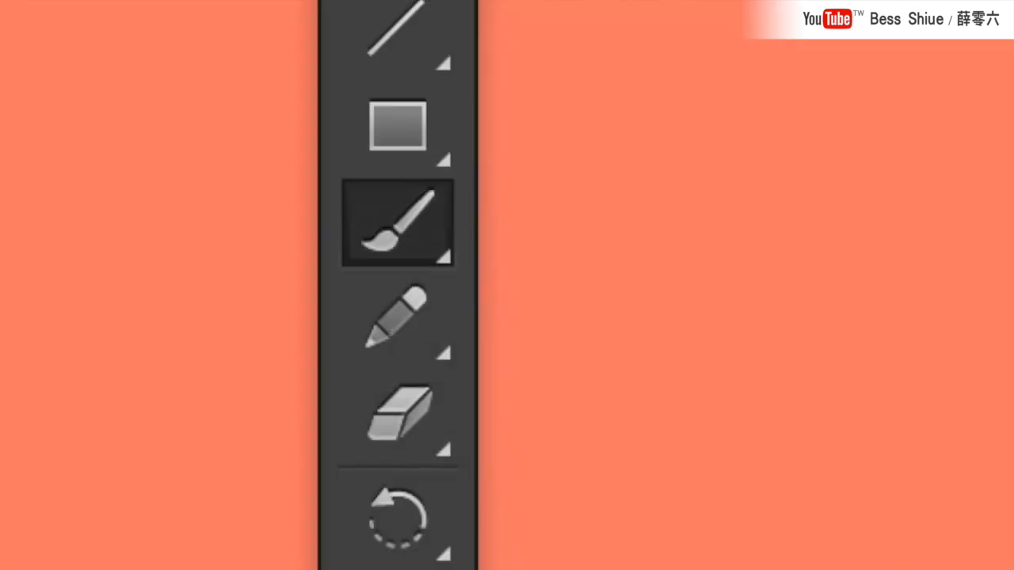
click(349, 184)
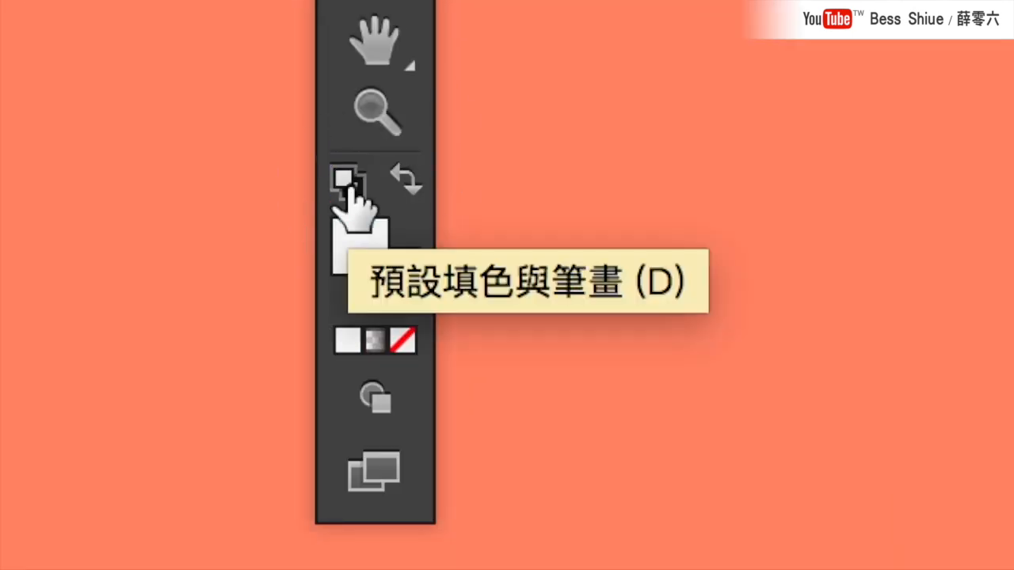
click(404, 181)
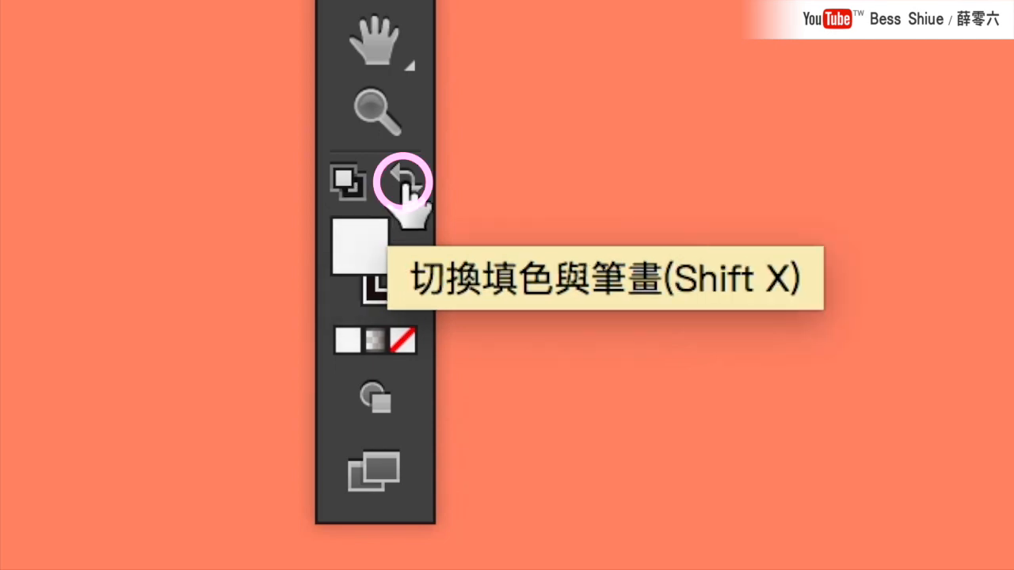
click(401, 341)
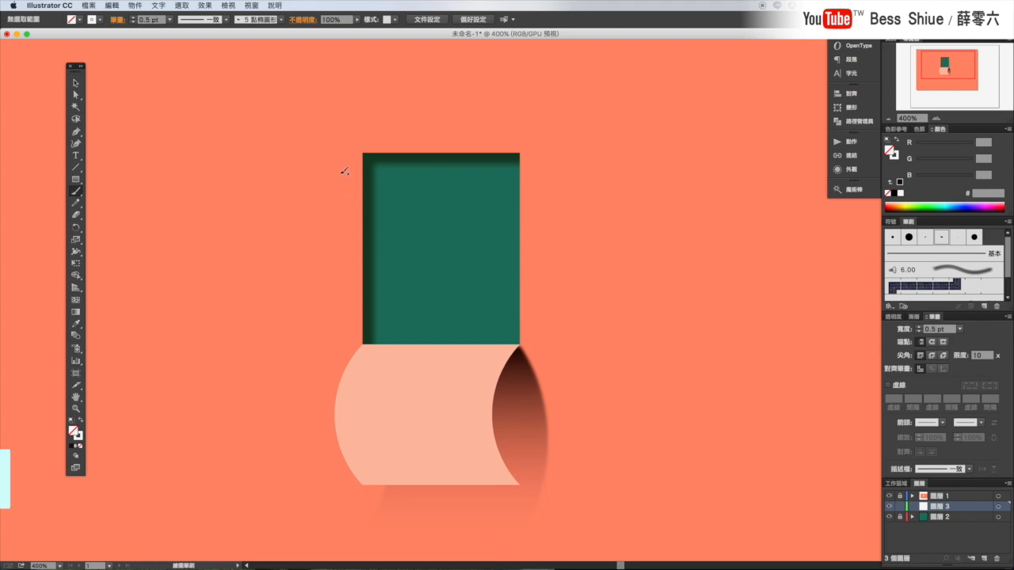
Paint curved white brush strokes of 1 pt across the green window to form a flowing wave pattern
drag(337, 168, 408, 148)
mouse_move(333, 191)
mouse_down()
mouse_move(369, 191)
mouse_move(435, 151)
mouse_up()
mouse_move(337, 226)
mouse_down()
mouse_move(416, 216)
mouse_move(490, 134)
mouse_up()
mouse_move(356, 244)
mouse_down()
mouse_move(393, 246)
mouse_move(467, 195)
mouse_move(523, 139)
mouse_up()
mouse_move(391, 273)
mouse_down()
mouse_move(484, 221)
mouse_move(536, 162)
mouse_up()
mouse_move(356, 291)
mouse_down()
mouse_move(560, 274)
mouse_move(418, 304)
mouse_move(558, 318)
mouse_up()
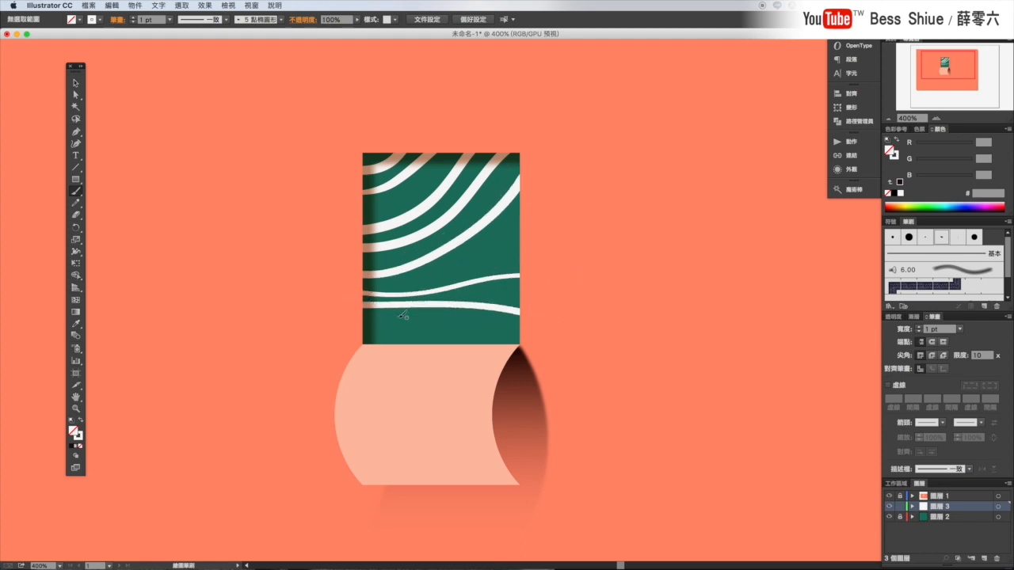
mouse_move(371, 317)
mouse_down()
mouse_move(514, 335)
mouse_move(551, 350)
mouse_up()
drag(360, 329, 521, 354)
mouse_move(534, 204)
mouse_down()
mouse_move(463, 264)
mouse_move(522, 259)
mouse_up()
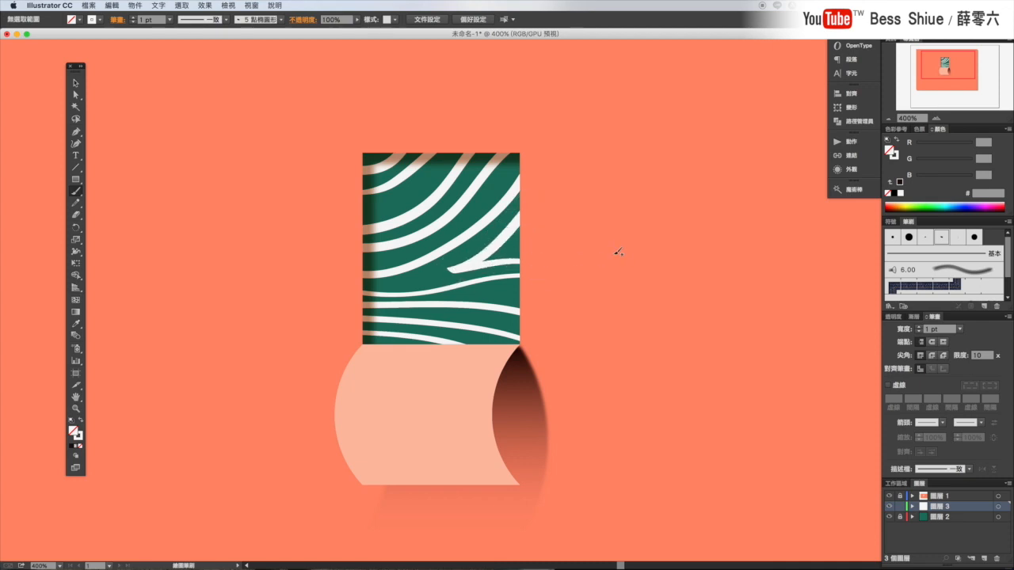
Select all the white wave strokes over the green window and set their stroke width to 0.5 pt
click(76, 83)
click(549, 318)
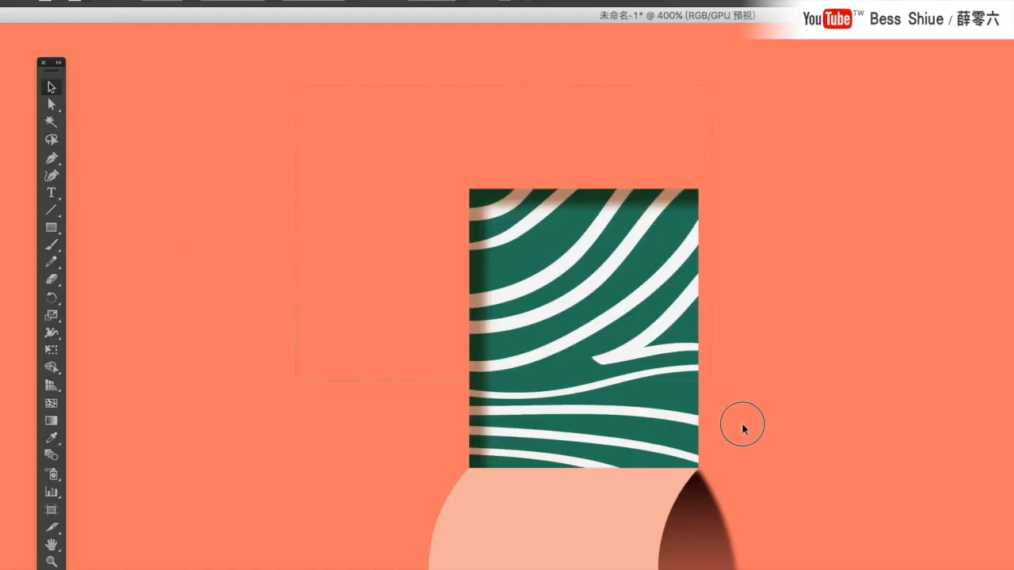
drag(742, 429, 781, 500)
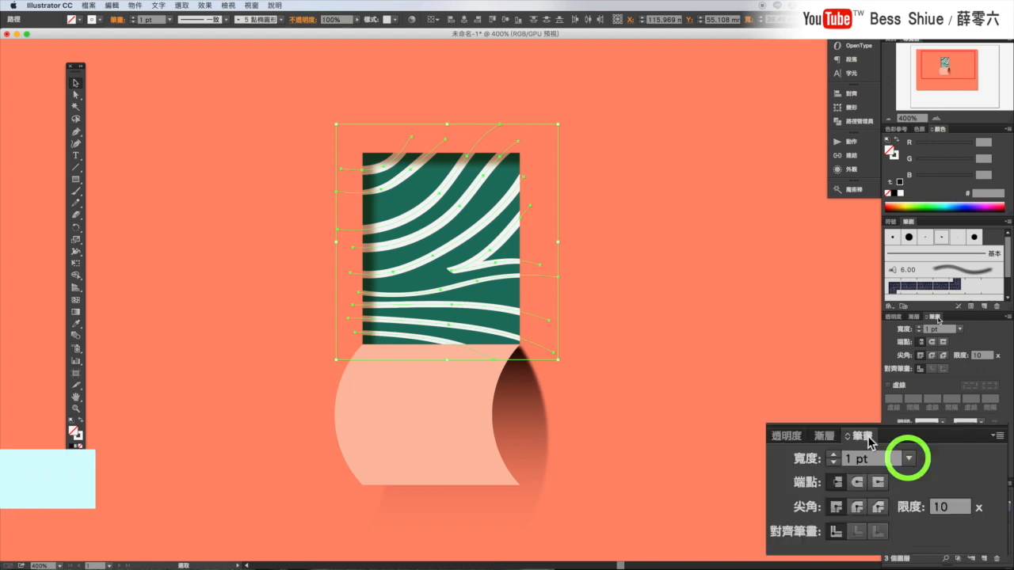
click(961, 330)
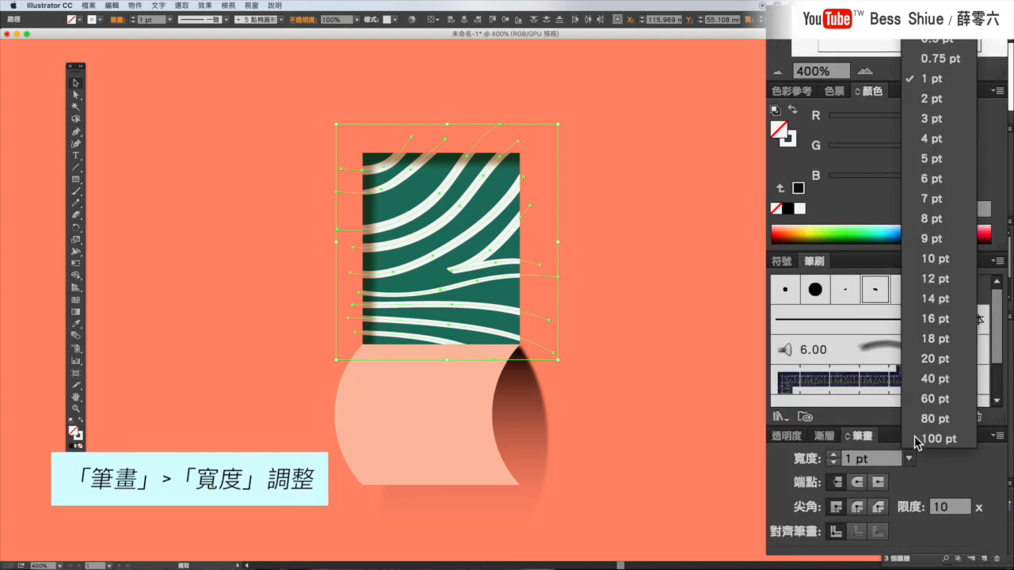
click(940, 46)
click(706, 293)
Paint small white looped leaf outlines along several of the wave lines with the Paintbrush, turning them into leafy stems
click(76, 192)
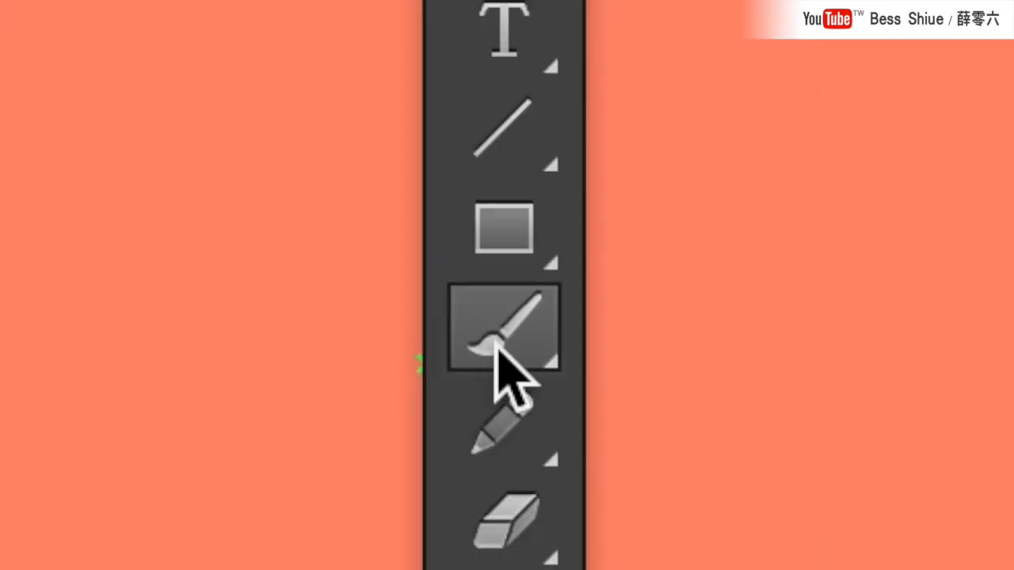
click(505, 334)
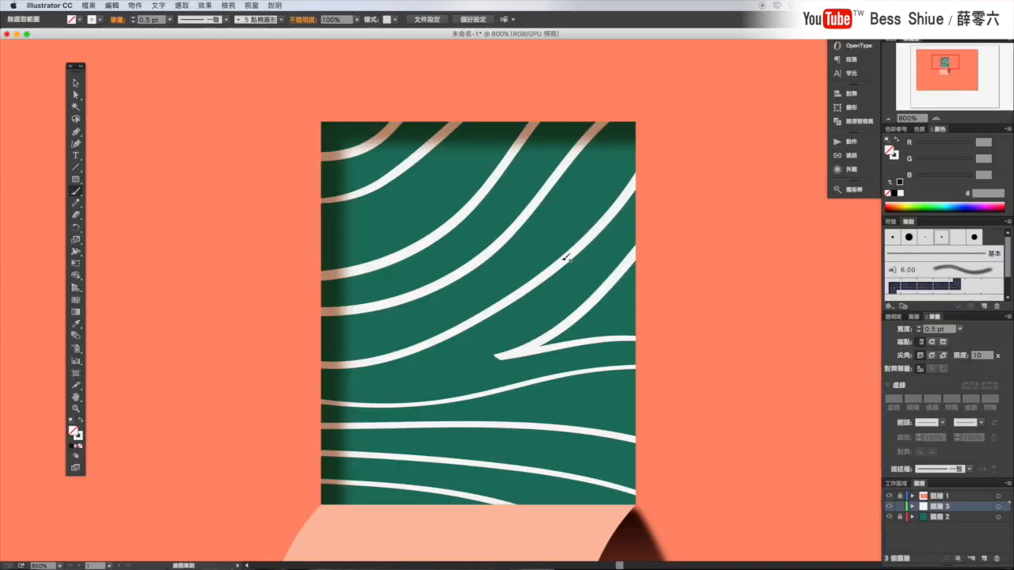
drag(563, 256, 583, 206)
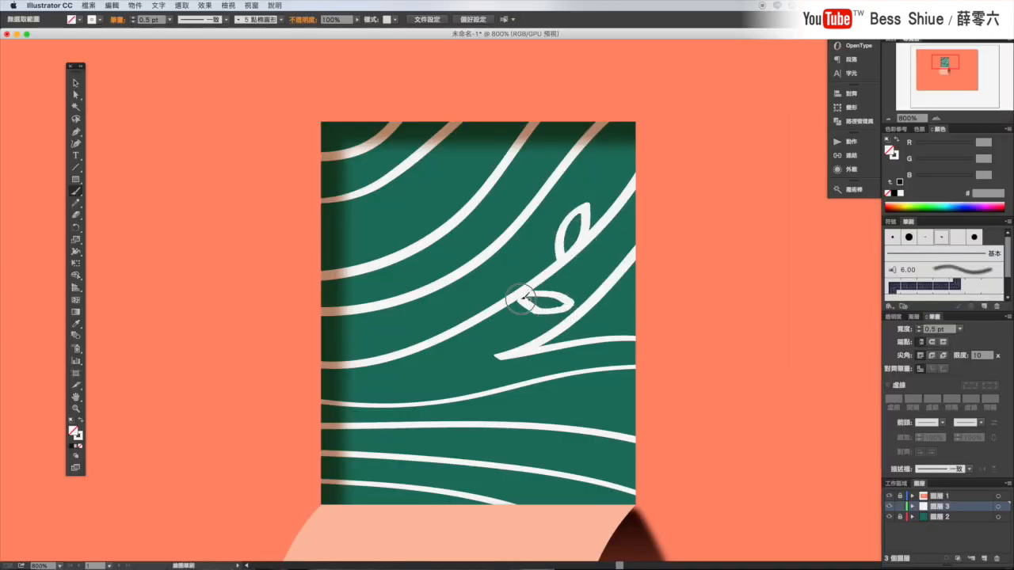
mouse_move(465, 323)
mouse_down()
mouse_move(457, 290)
mouse_move(438, 323)
mouse_up()
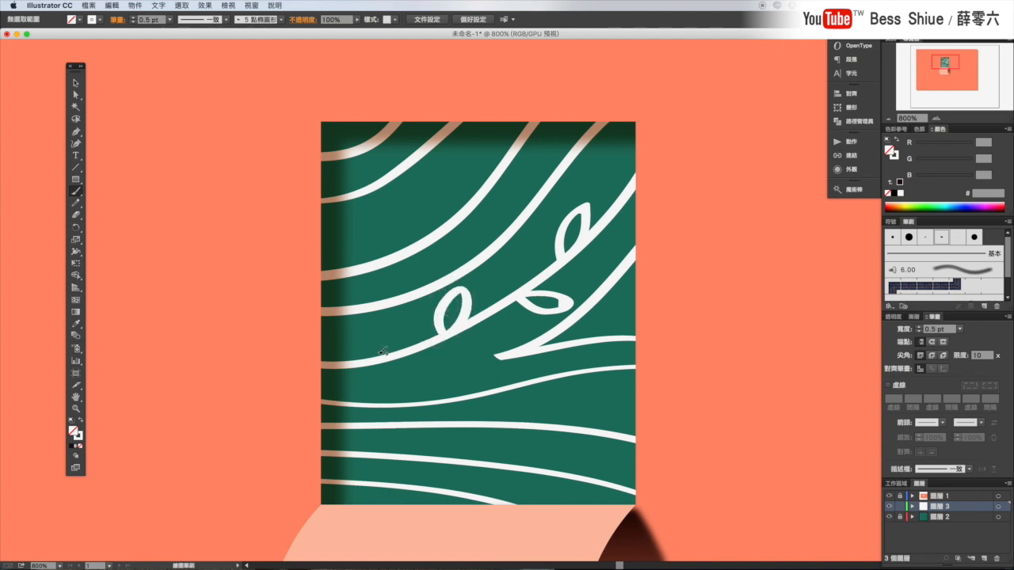
drag(420, 383, 381, 365)
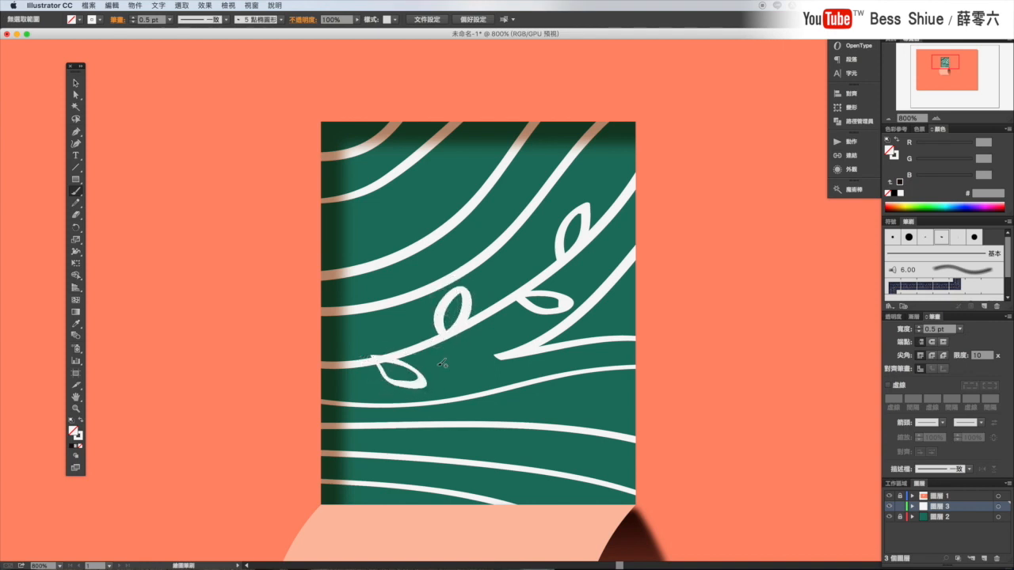
drag(596, 422, 550, 414)
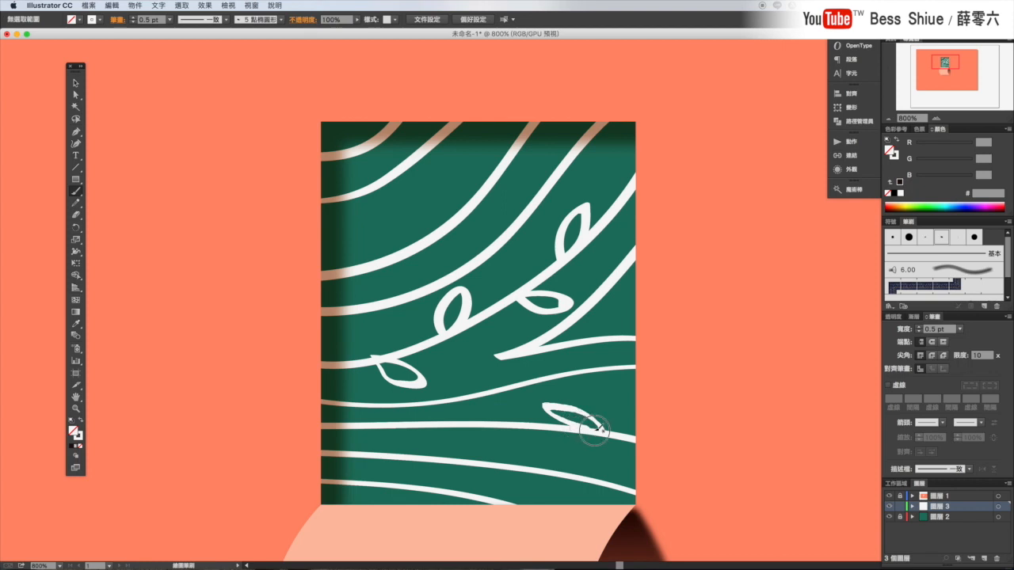
mouse_move(461, 207)
mouse_down()
mouse_move(464, 163)
mouse_move(486, 178)
mouse_up()
mouse_move(391, 258)
mouse_down()
mouse_move(438, 269)
mouse_move(383, 269)
mouse_up()
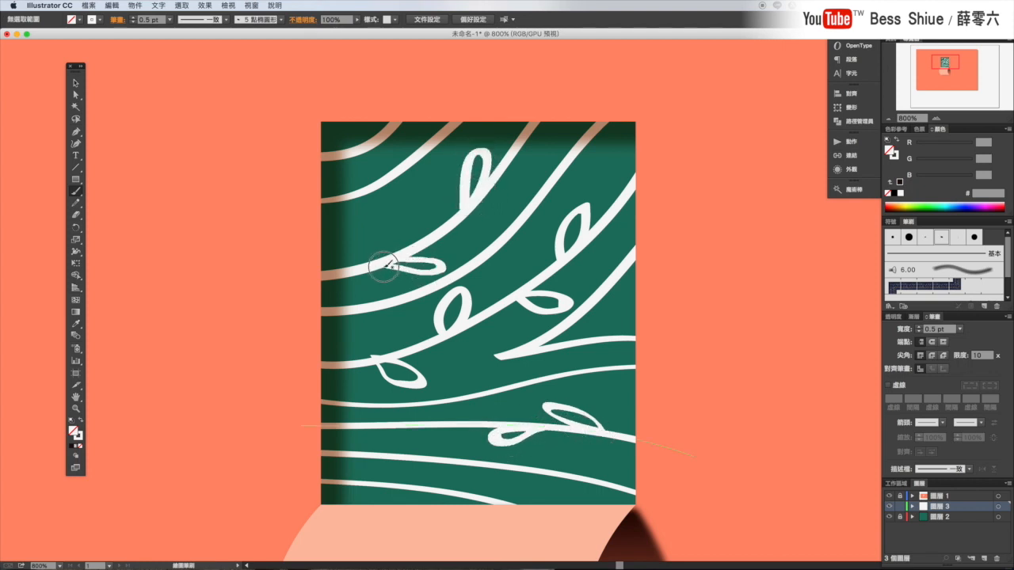
click(890, 119)
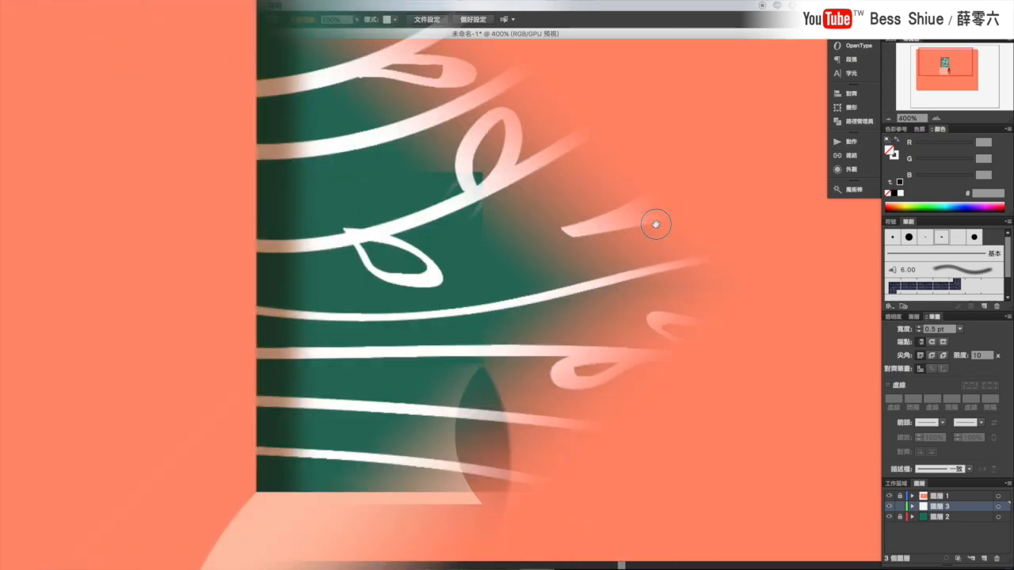